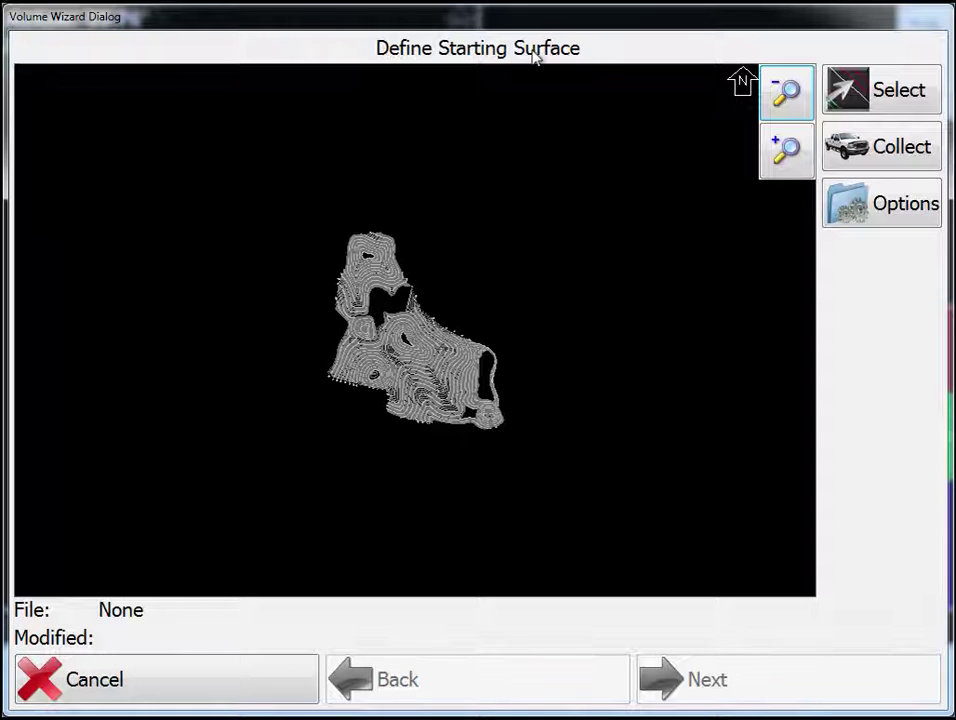
Step: Set volumes_starting.grd from the daily folder as the starting surface and proceed to defining the final surface
{"action": "left_click", "coordinate": [882, 91]}
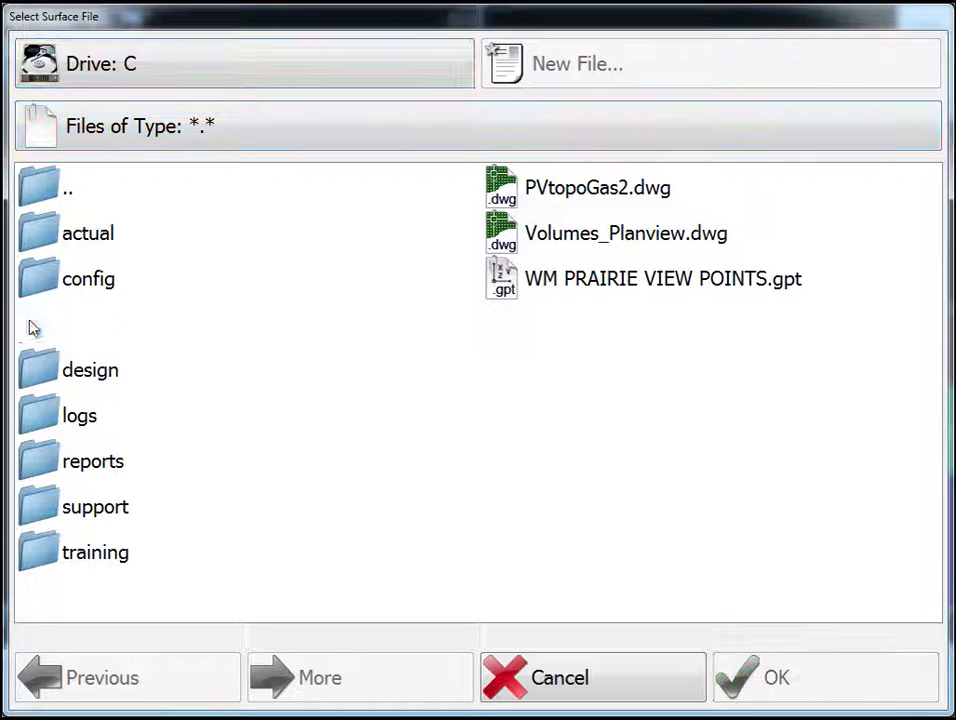
{"action": "left_click", "coordinate": [32, 328]}
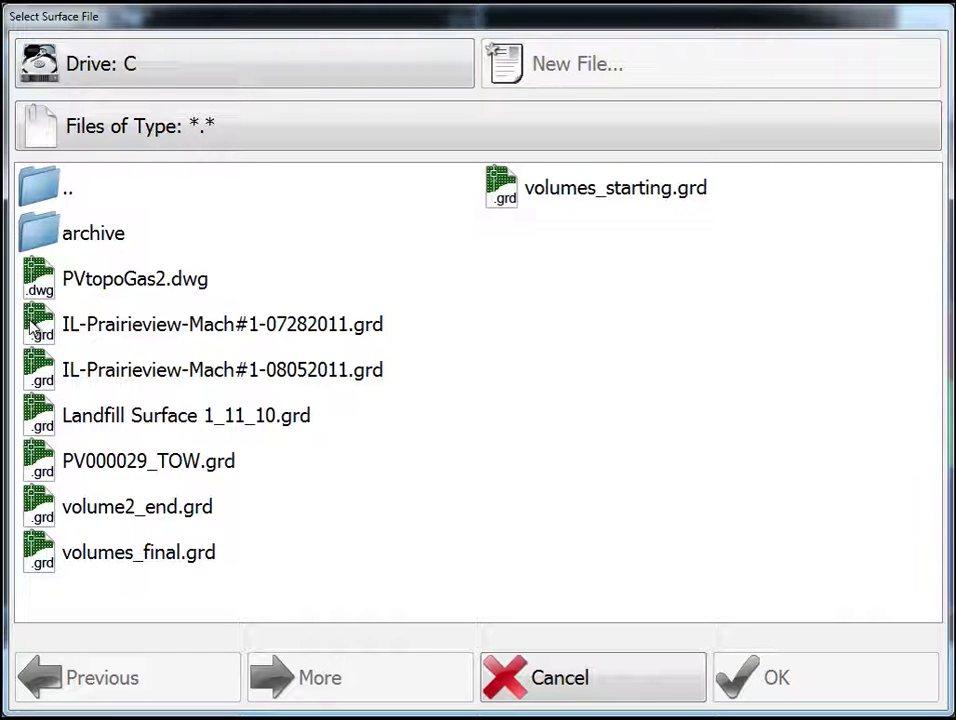
{"action": "left_click", "coordinate": [664, 190]}
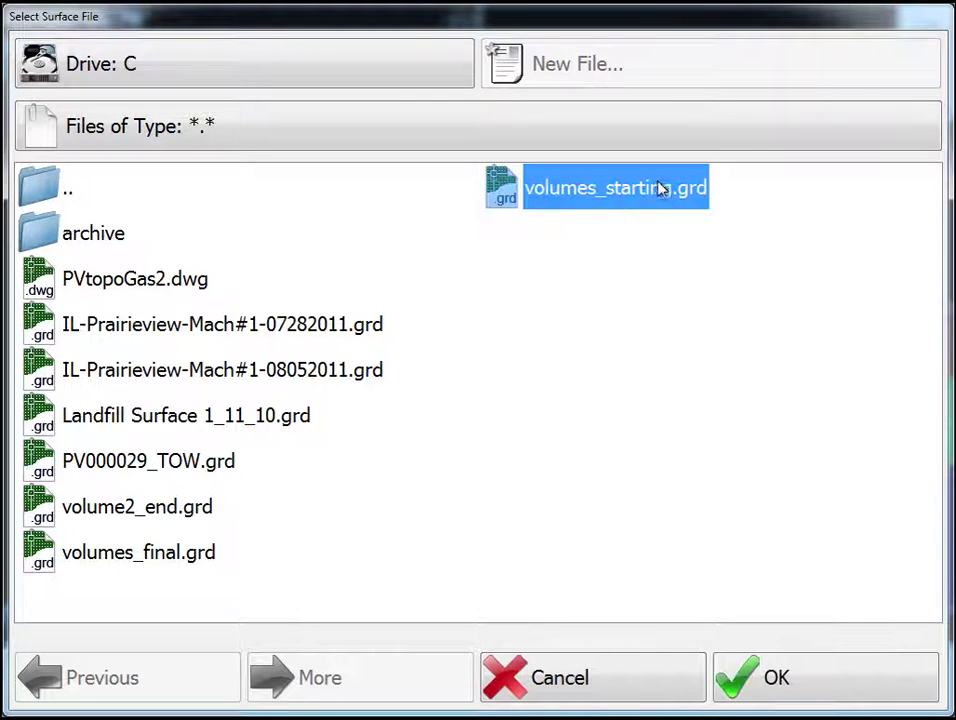
{"action": "double_click", "coordinate": [642, 190]}
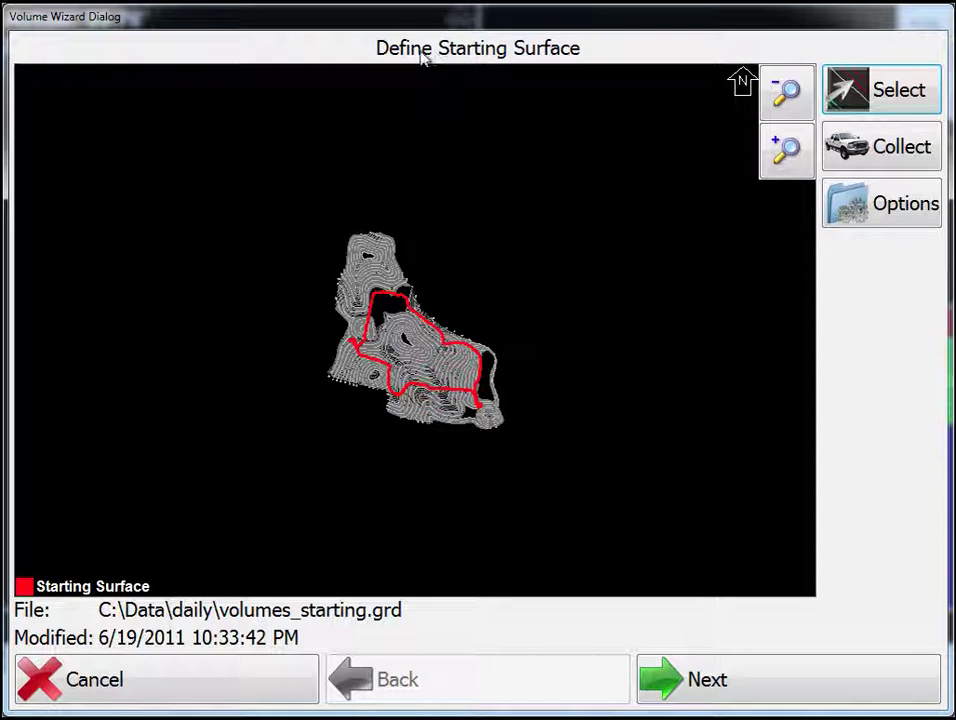
{"action": "left_click", "coordinate": [895, 92]}
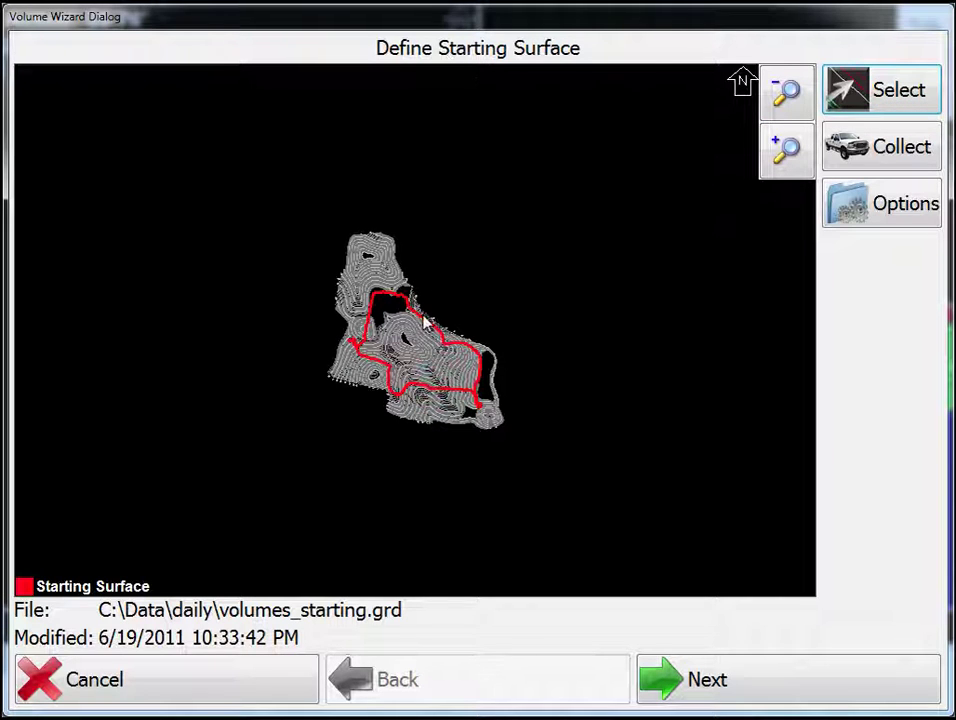
{"action": "left_click", "coordinate": [726, 688]}
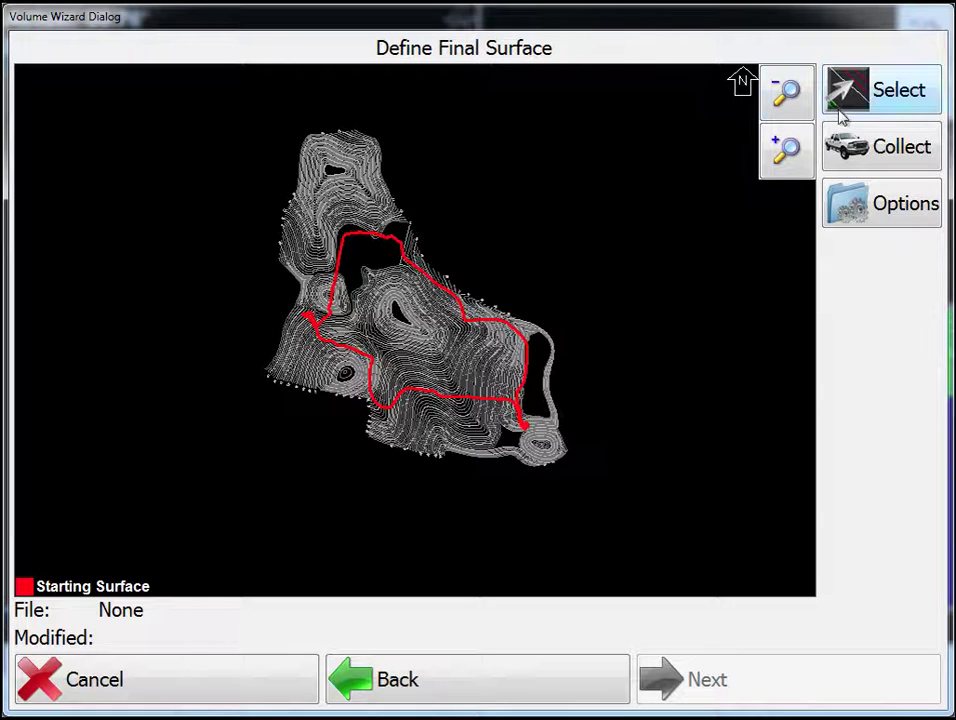
Step: Set volume2_end.grd from the daily folder as the final surface and proceed to defining the perimeter
{"action": "left_click", "coordinate": [892, 94]}
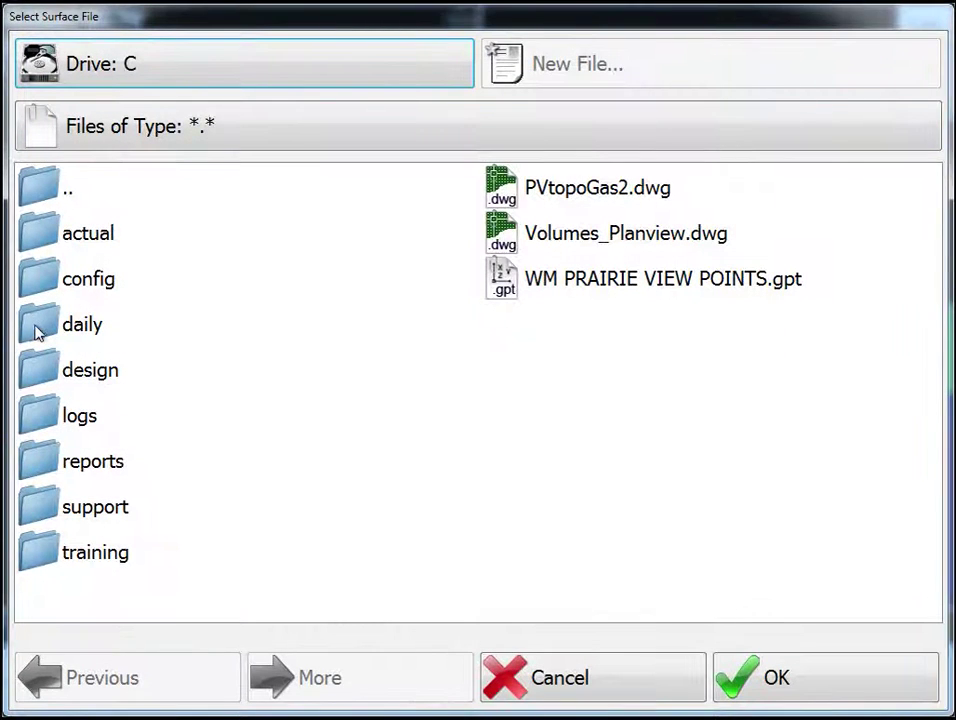
{"action": "left_click", "coordinate": [35, 332]}
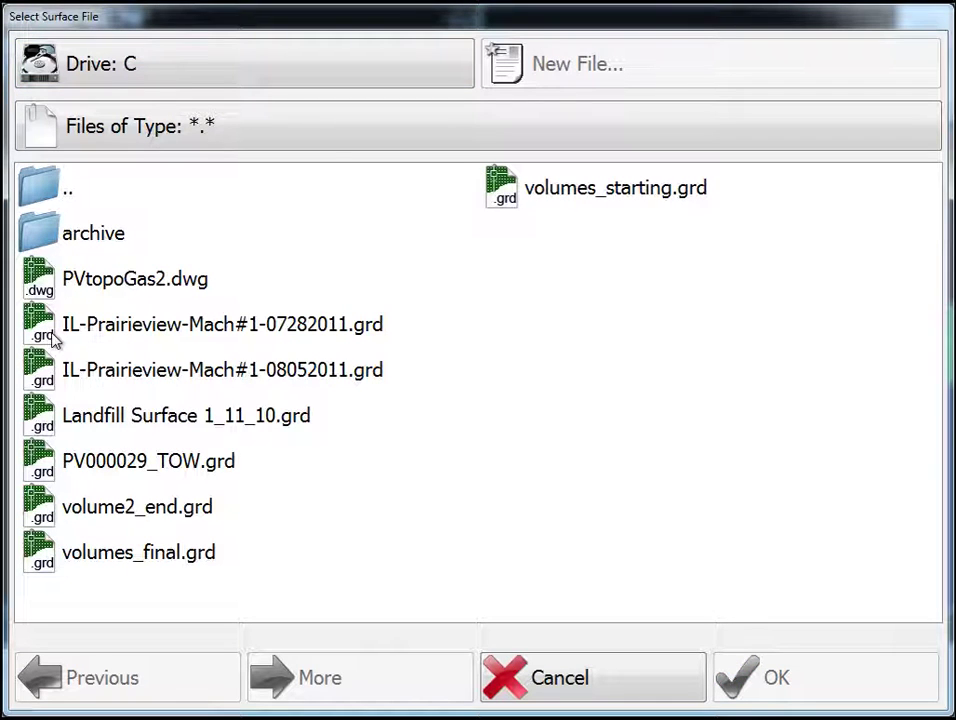
{"action": "left_click", "coordinate": [93, 511]}
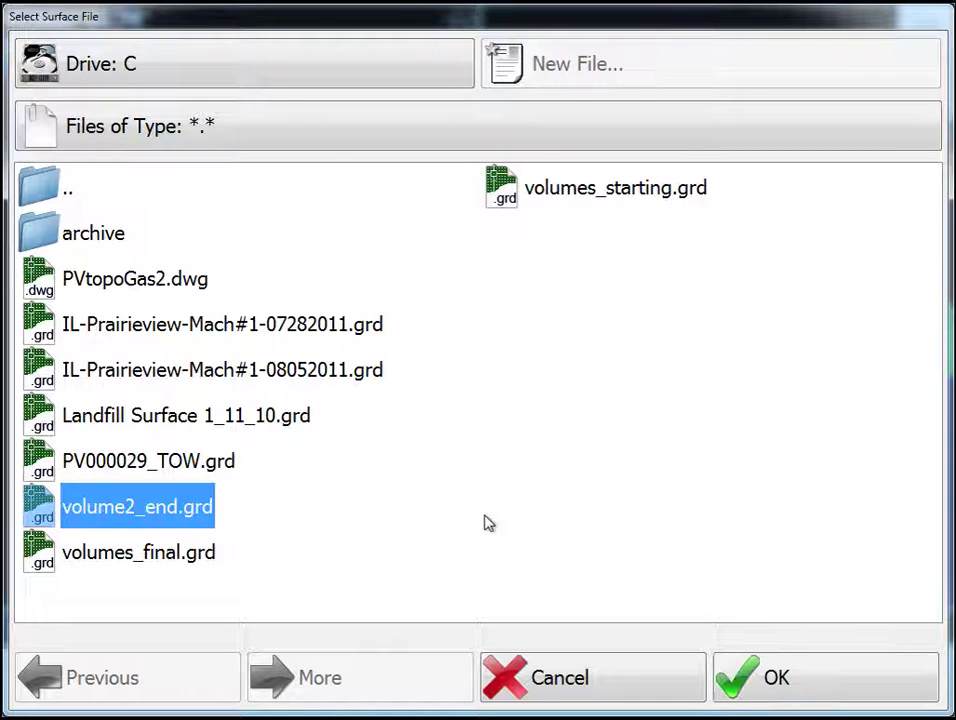
{"action": "left_click", "coordinate": [790, 696]}
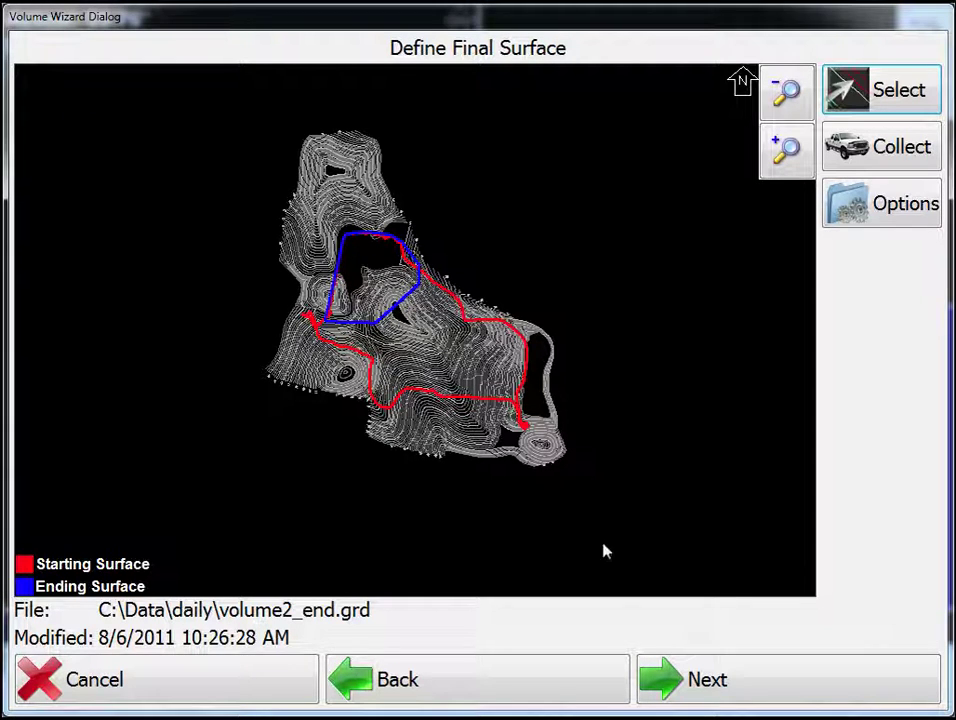
{"action": "left_click", "coordinate": [680, 676]}
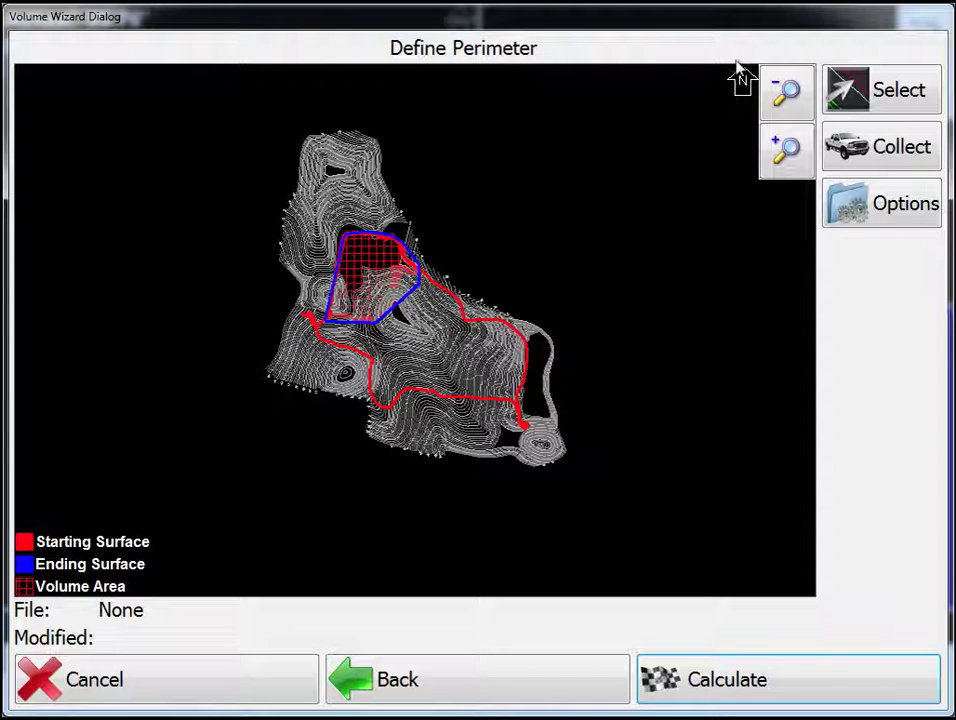
Step: Start drawing a perimeter along the west and south edges of the hatched volume area, undoing the misplaced points on the east side
{"action": "left_click", "coordinate": [913, 98]}
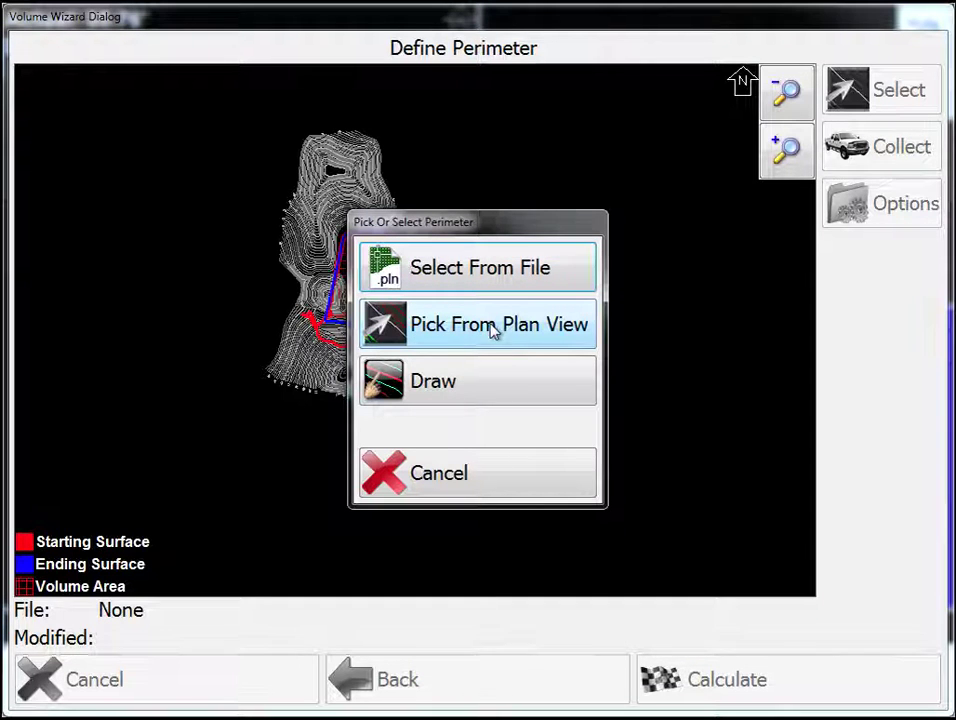
{"action": "left_click", "coordinate": [463, 382]}
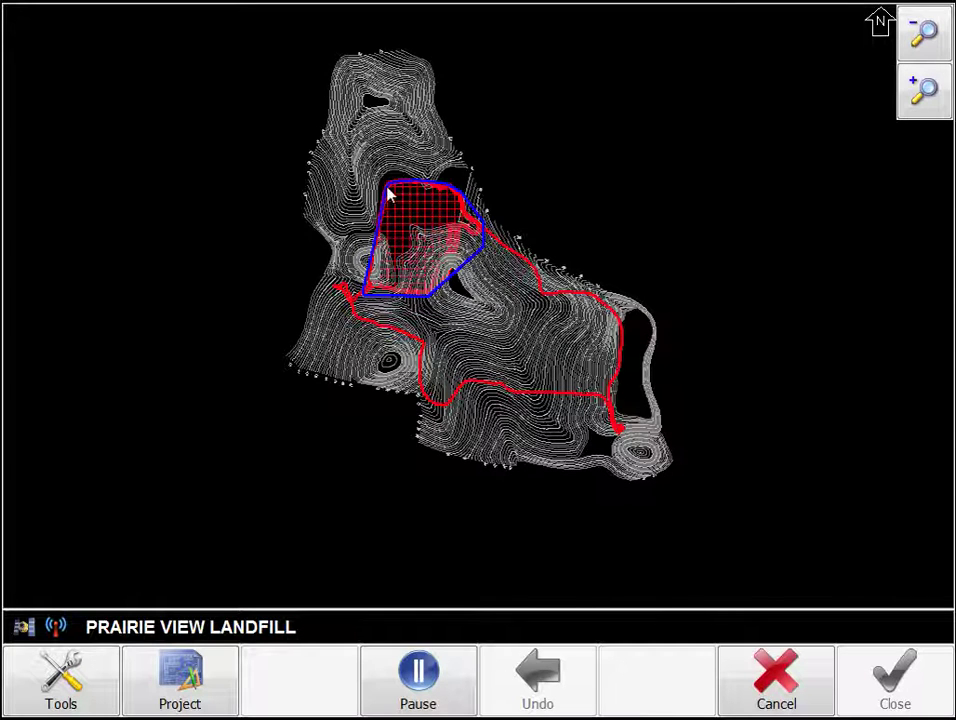
{"action": "left_click", "coordinate": [927, 89]}
{"action": "left_click", "coordinate": [925, 89]}
{"action": "left_click", "coordinate": [925, 89]}
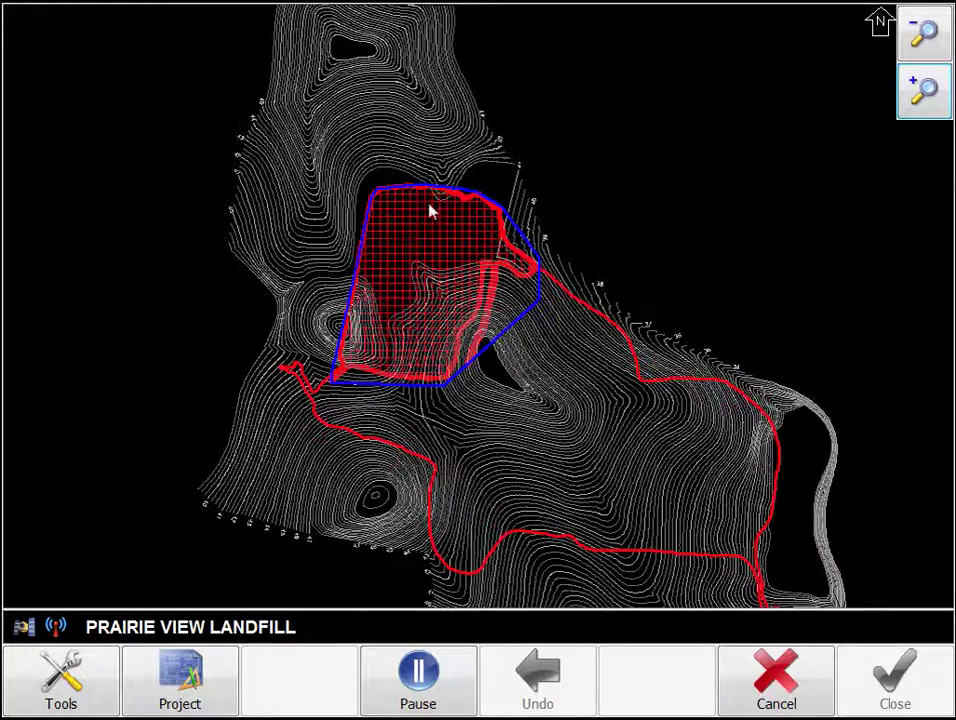
{"action": "left_click", "coordinate": [372, 197]}
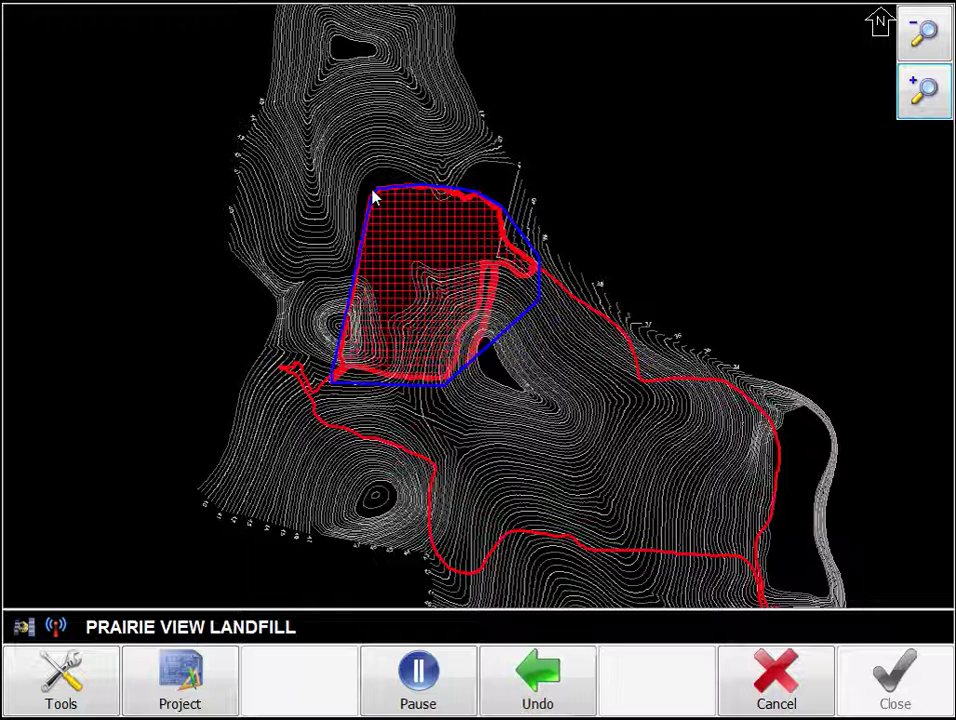
{"action": "left_click", "coordinate": [333, 378]}
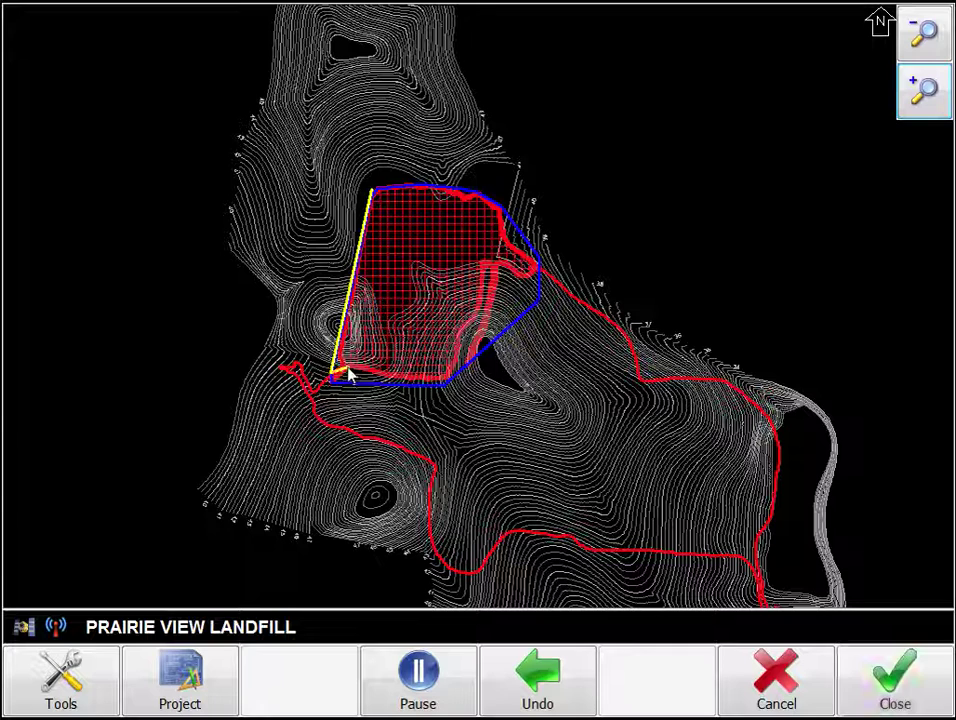
{"action": "left_click", "coordinate": [440, 379]}
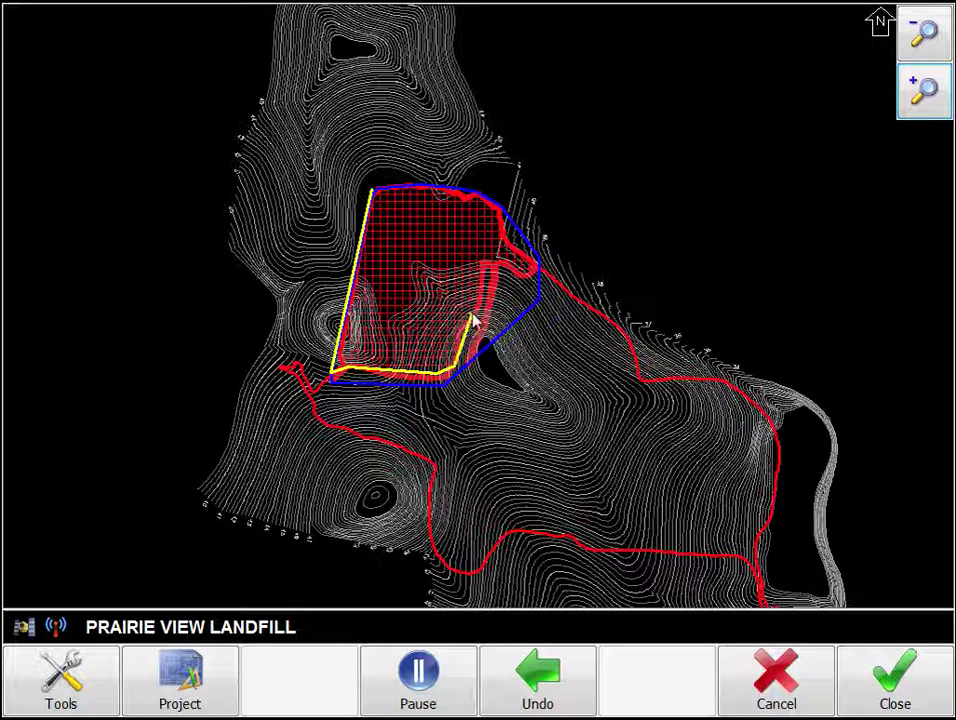
{"action": "left_click", "coordinate": [520, 278]}
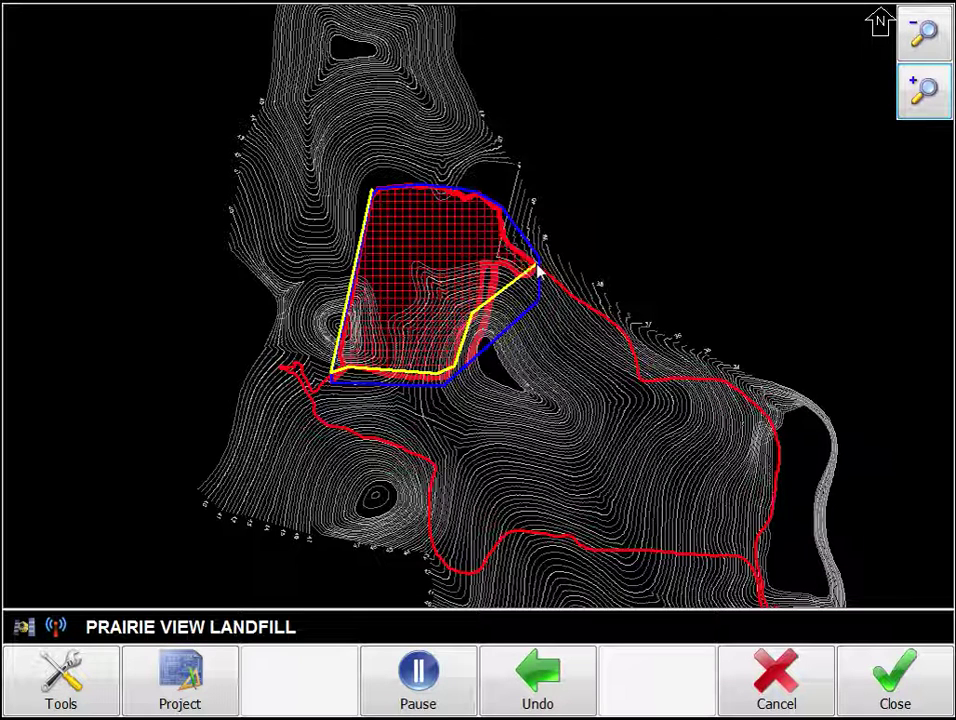
{"action": "left_click", "coordinate": [545, 682]}
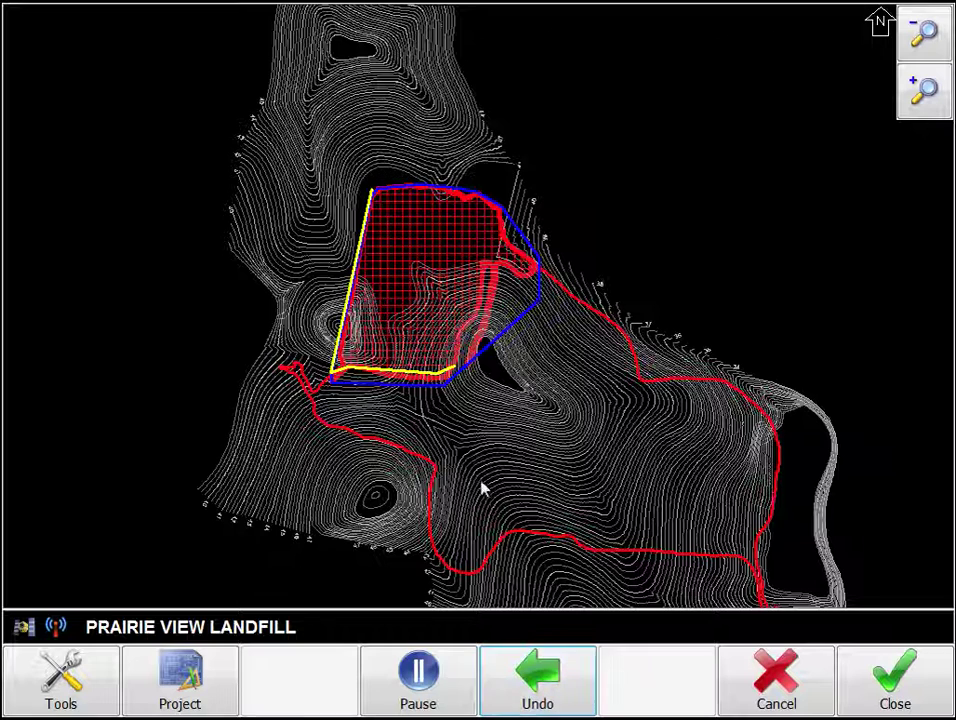
Step: Trace the rest of the perimeter along the east and north edges of the hatched area and close it at the northwest corner
{"action": "left_click", "coordinate": [477, 323]}
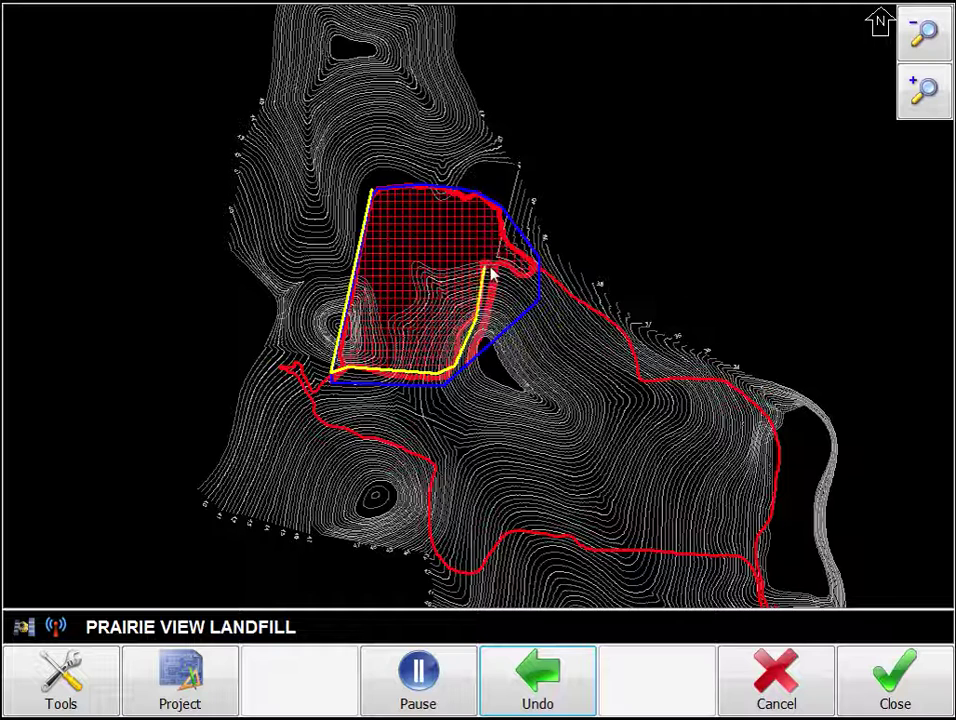
{"action": "left_click", "coordinate": [529, 272]}
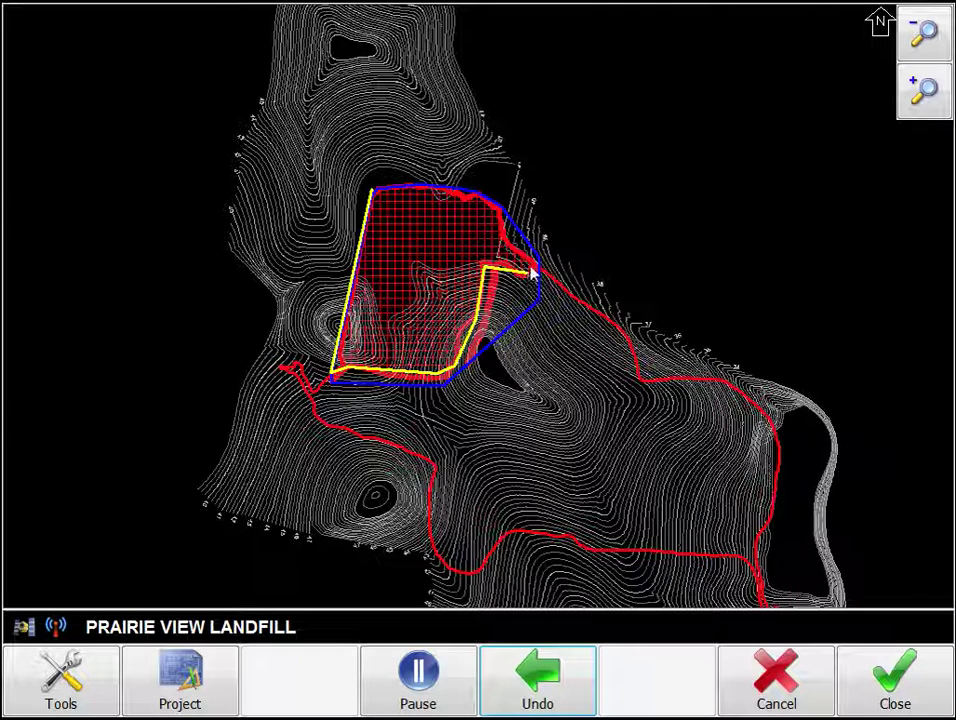
{"action": "left_click", "coordinate": [537, 263]}
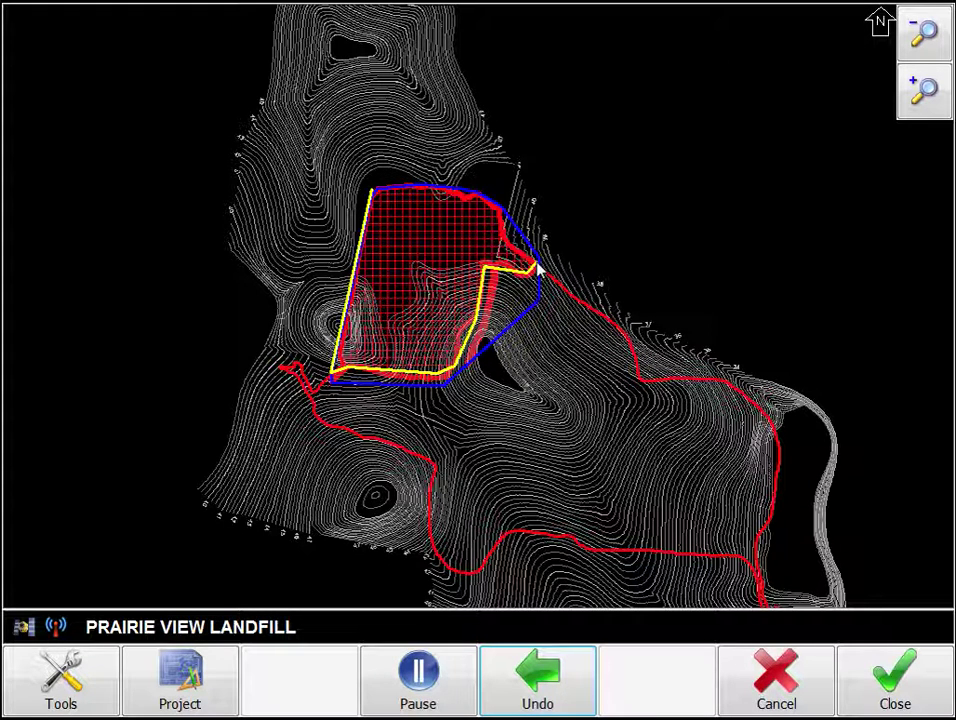
{"action": "left_click", "coordinate": [504, 238]}
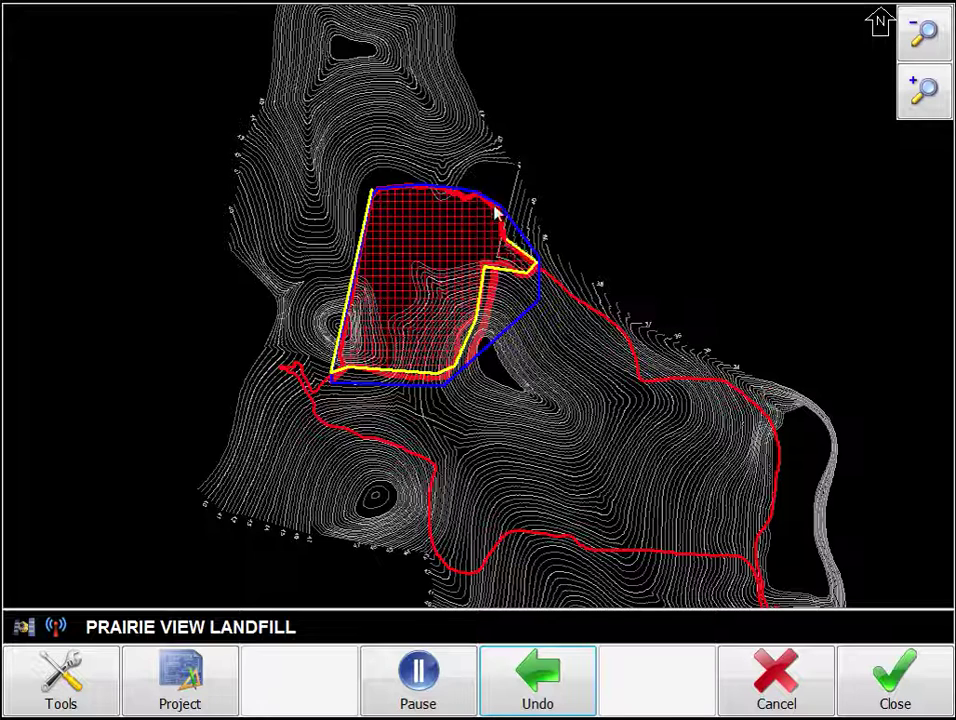
{"action": "left_click", "coordinate": [502, 208]}
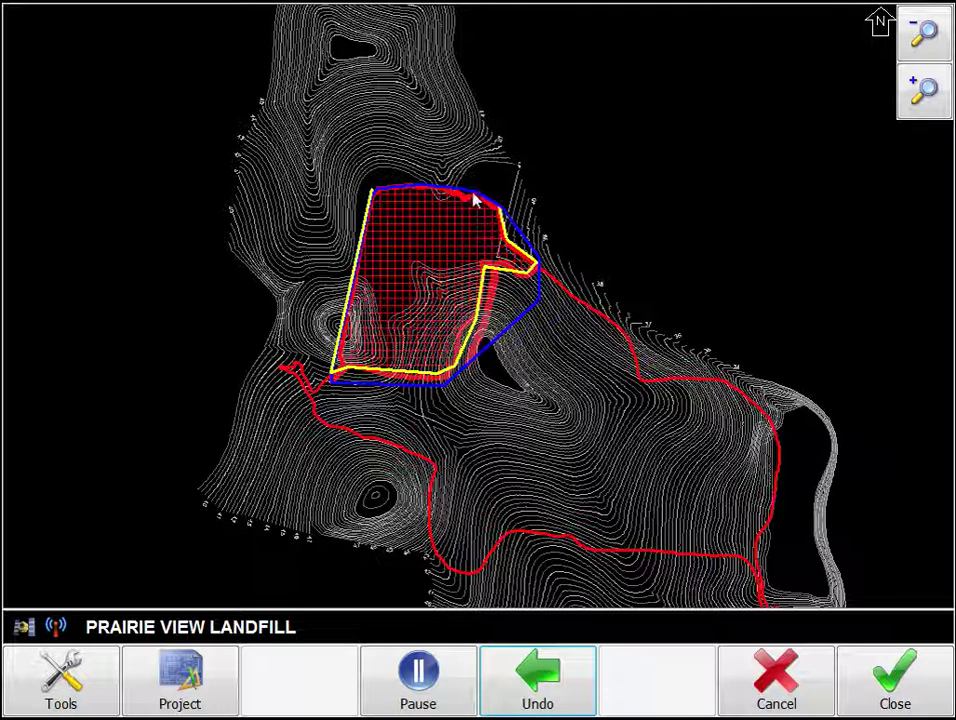
{"action": "left_click", "coordinate": [465, 192]}
{"action": "left_click", "coordinate": [410, 188]}
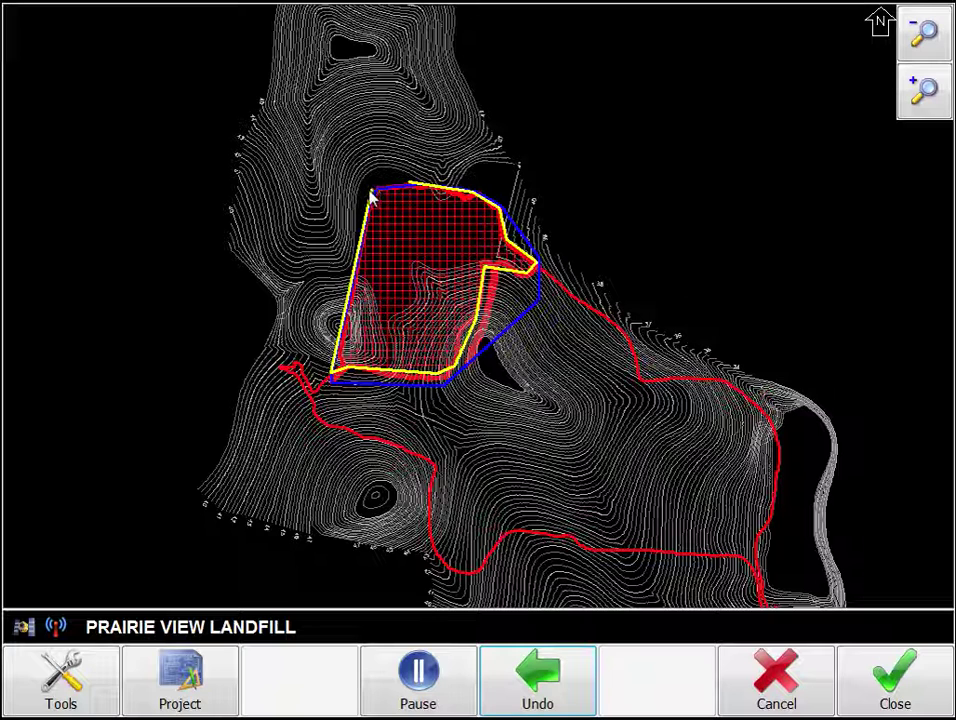
{"action": "left_click", "coordinate": [372, 195]}
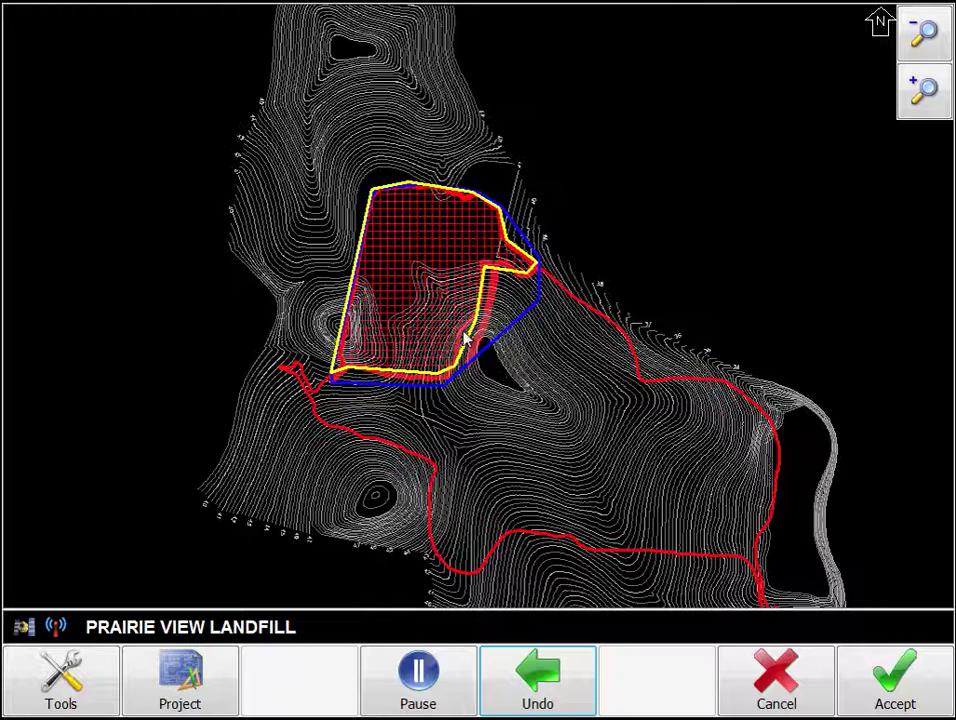
Step: Save the drawn perimeter to Vol Test 1.pln, overwriting the existing file, and calculate the volumes
{"action": "left_click", "coordinate": [884, 676]}
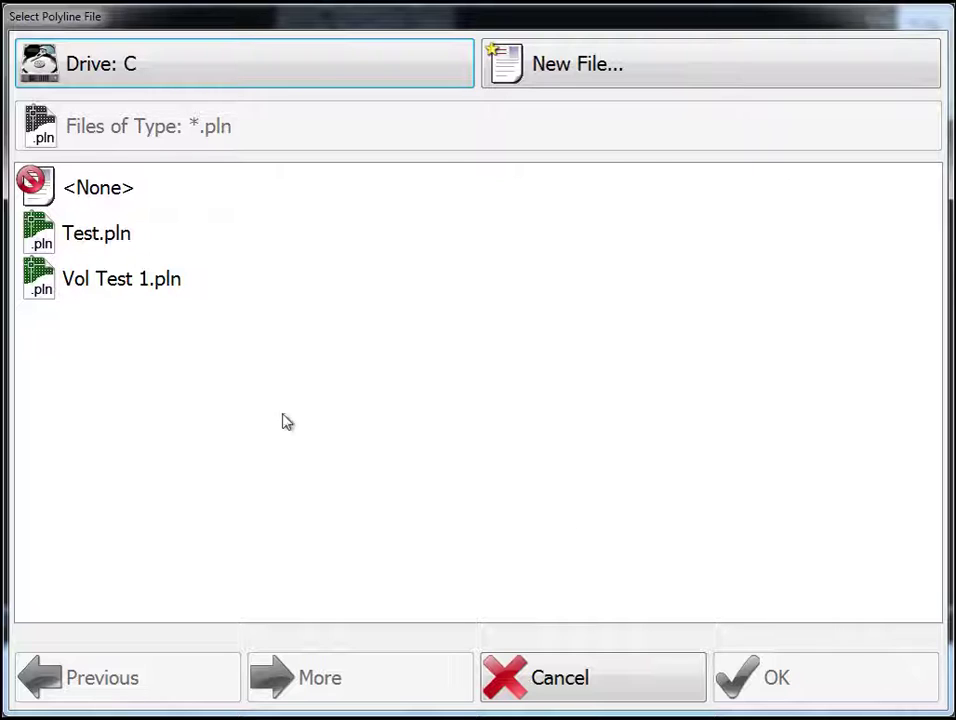
{"action": "left_click", "coordinate": [85, 283]}
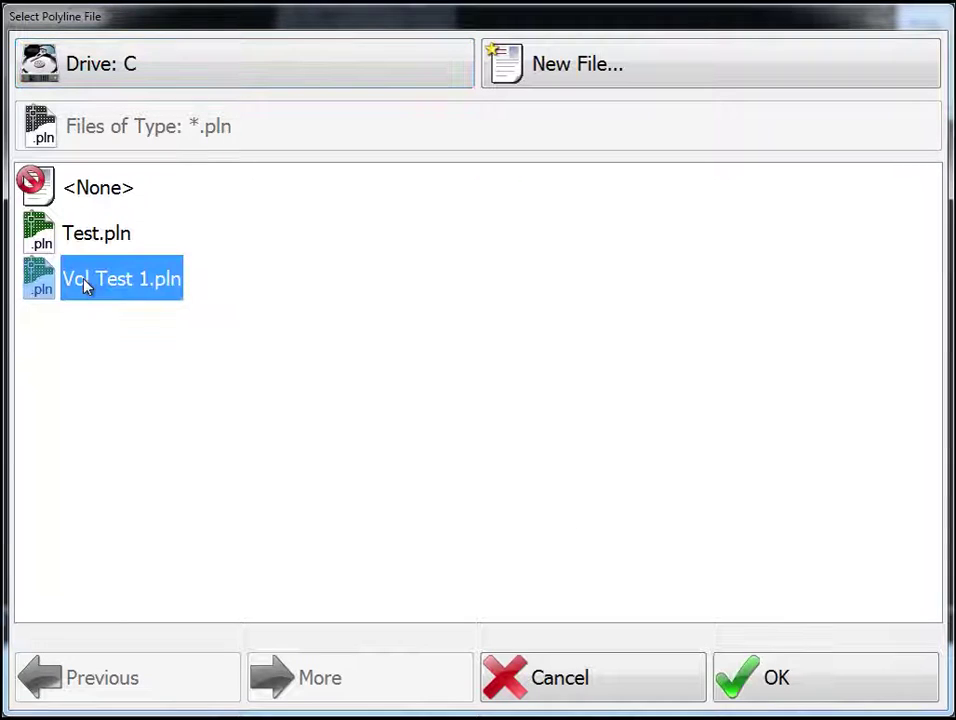
{"action": "left_click", "coordinate": [860, 687]}
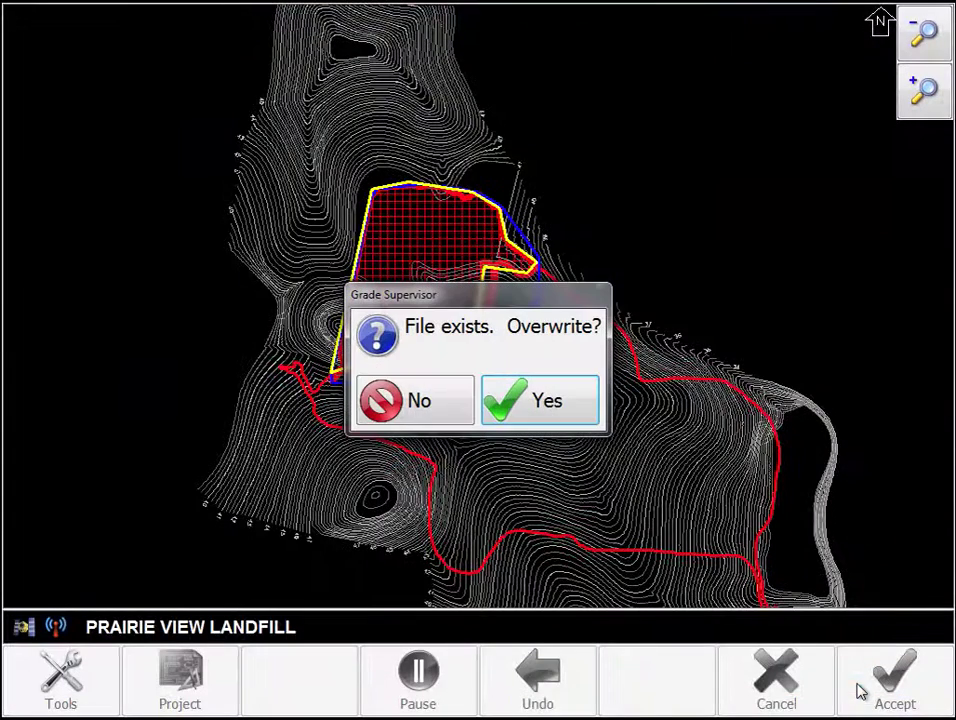
{"action": "left_click", "coordinate": [540, 401]}
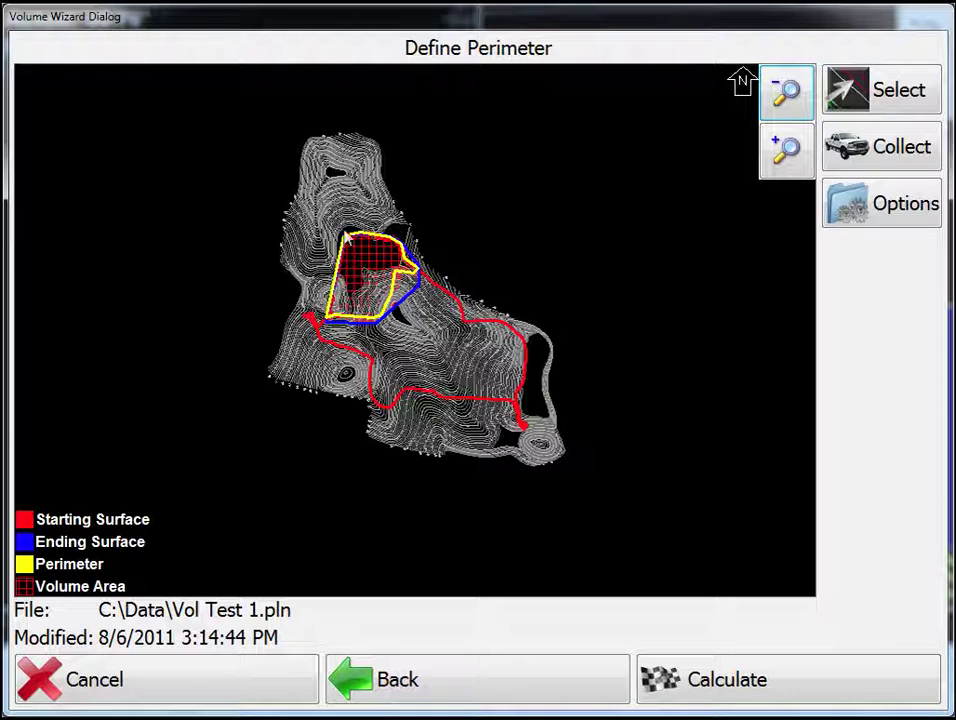
{"action": "left_click", "coordinate": [792, 694]}
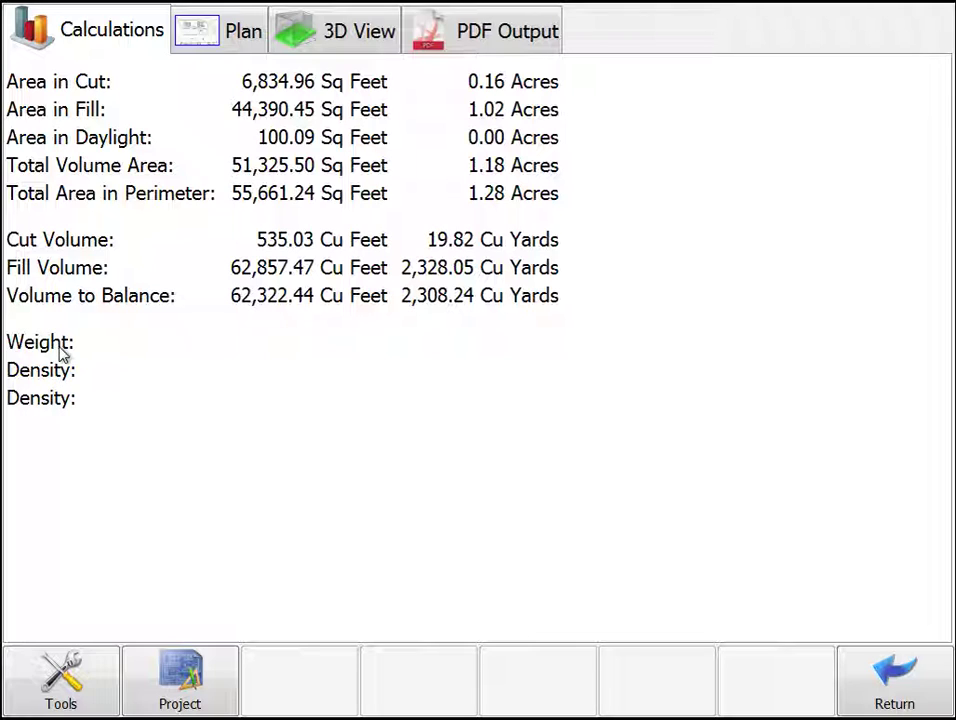
Step: Inspect the calculated volume area in plan and 3D, switching the 3D display to red/blue colouring and back to the colour gradient
{"action": "left_click", "coordinate": [204, 35]}
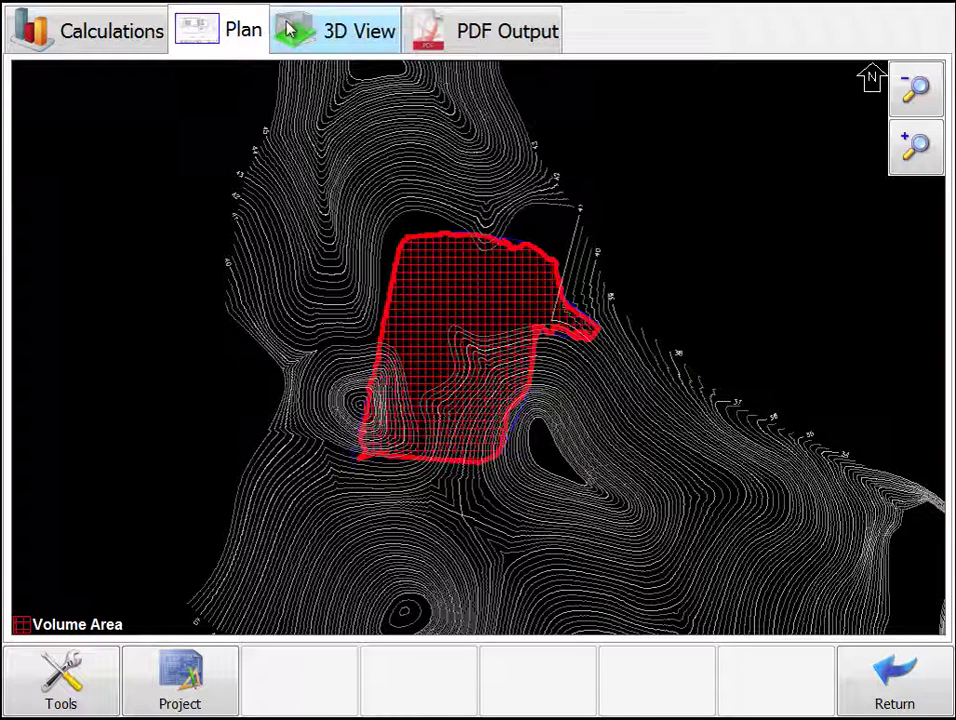
{"action": "left_click", "coordinate": [340, 31]}
{"action": "left_click_drag", "start_coordinate": [310, 516], "coordinate": [404, 436]}
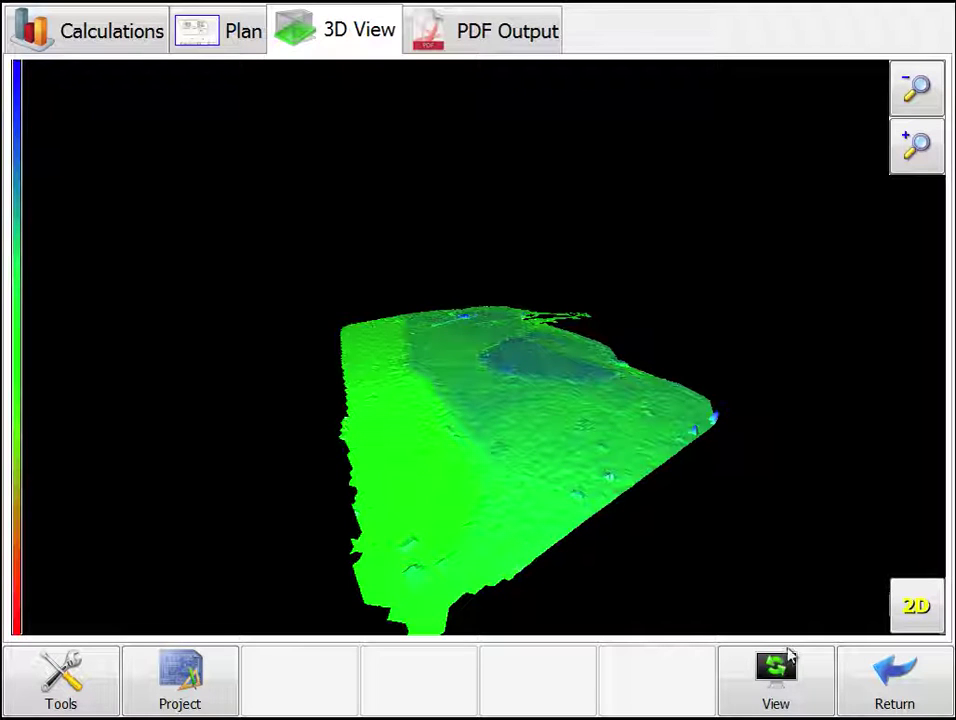
{"action": "left_click", "coordinate": [773, 696]}
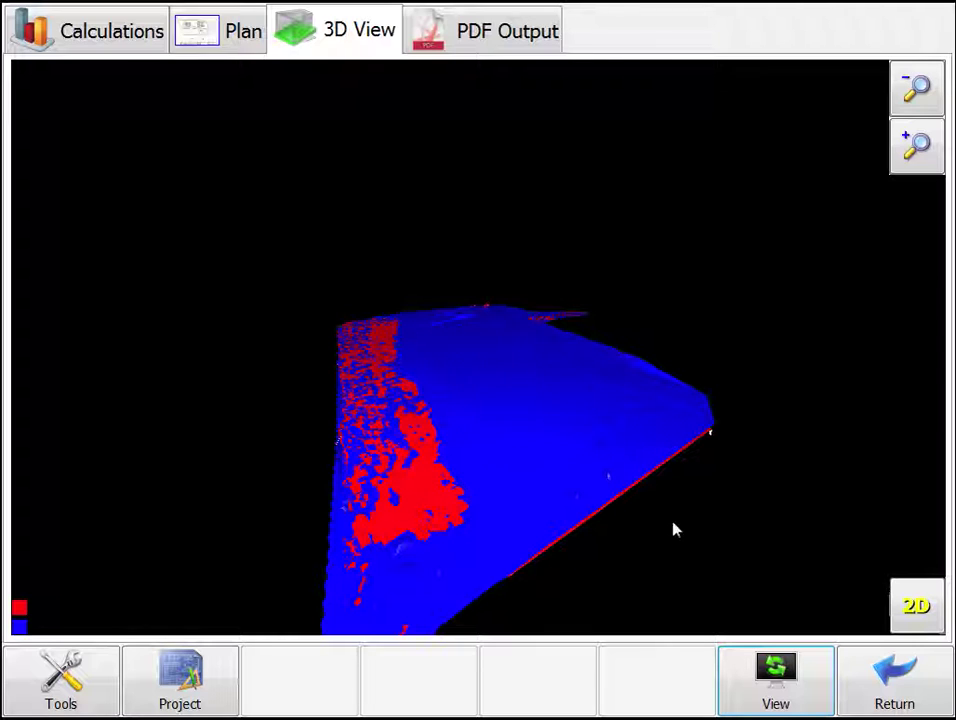
{"action": "left_click", "coordinate": [775, 688]}
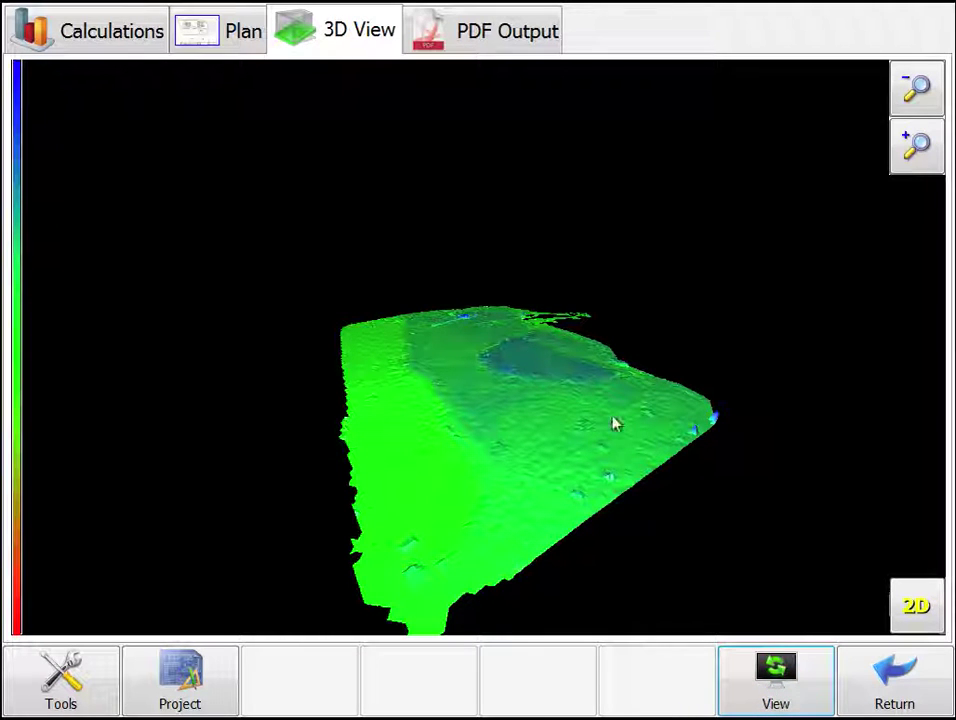
Step: Compare the volume surface in 2D and 3D, look over the PDF report options, and return to the main work screen
{"action": "left_click", "coordinate": [916, 614]}
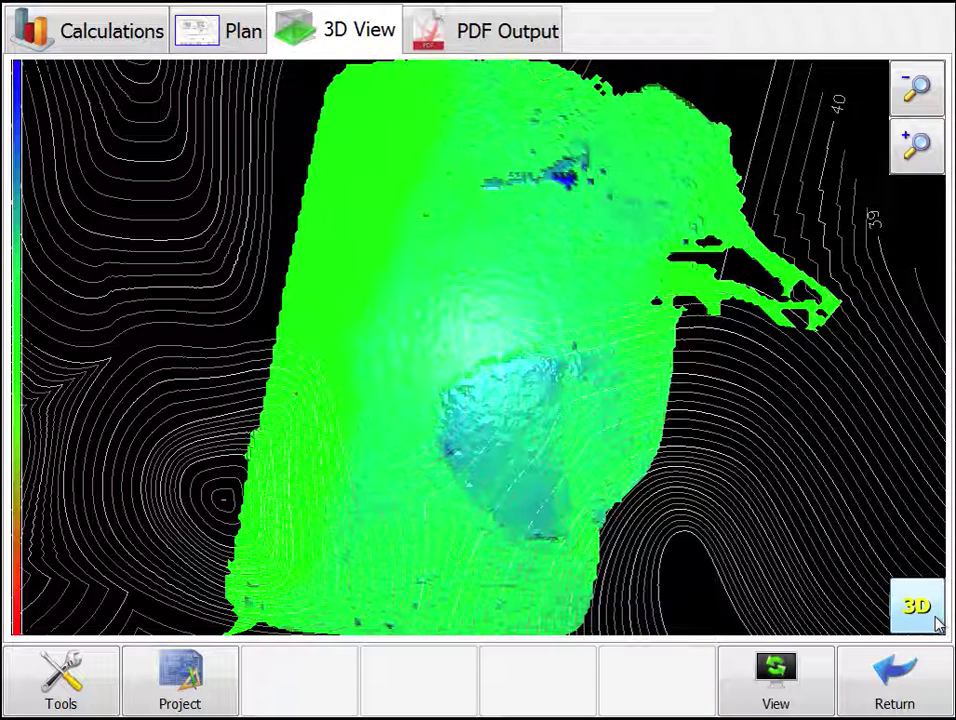
{"action": "left_click", "coordinate": [936, 620]}
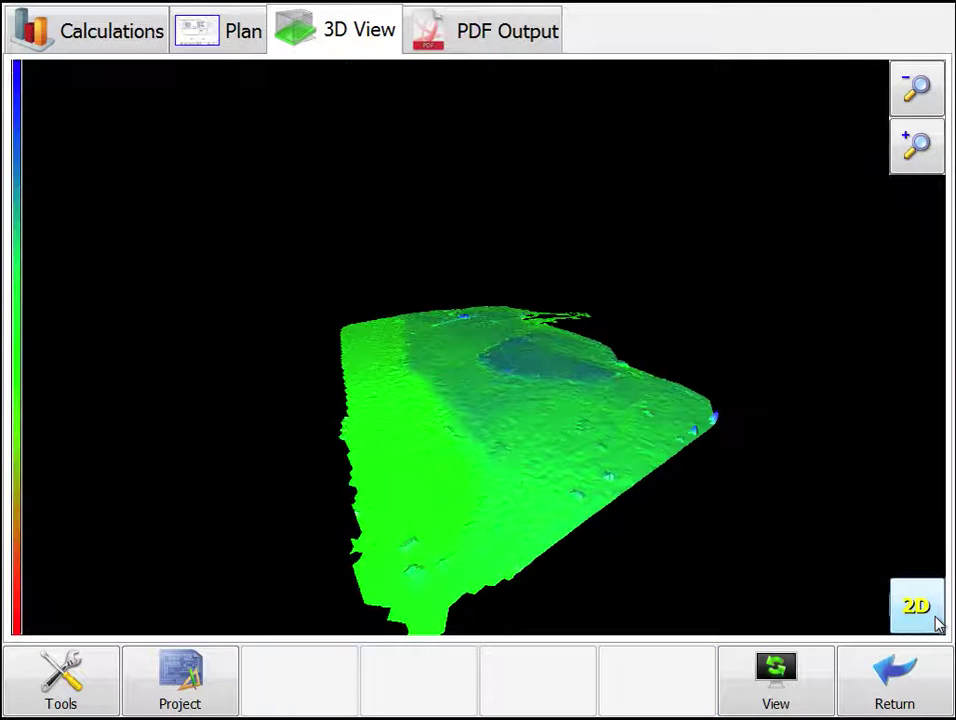
{"action": "left_click", "coordinate": [487, 45]}
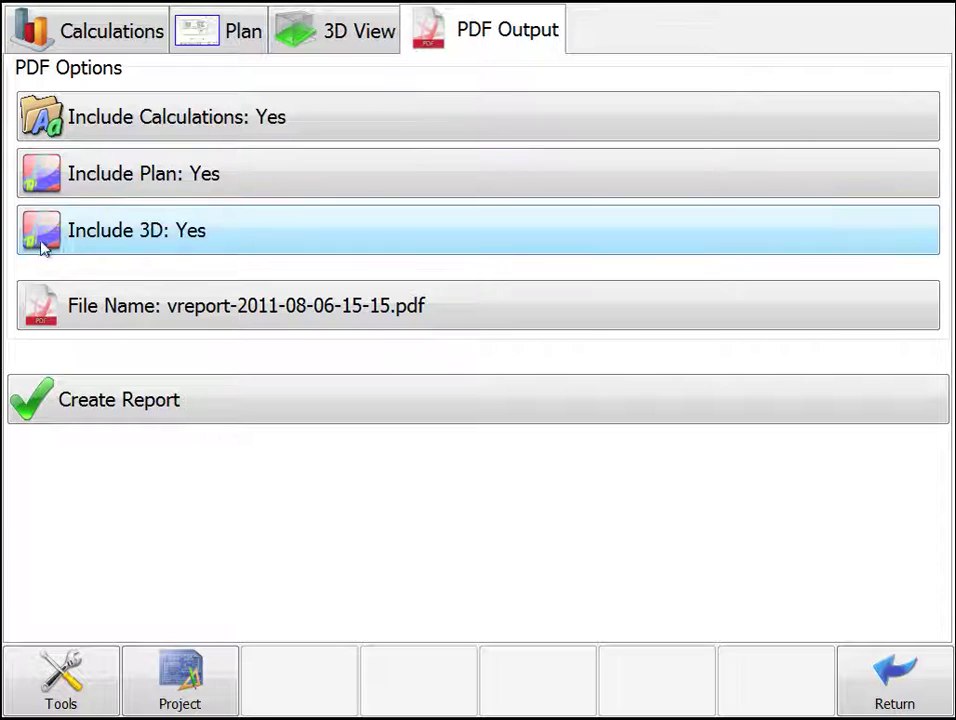
{"action": "left_click", "coordinate": [914, 706]}
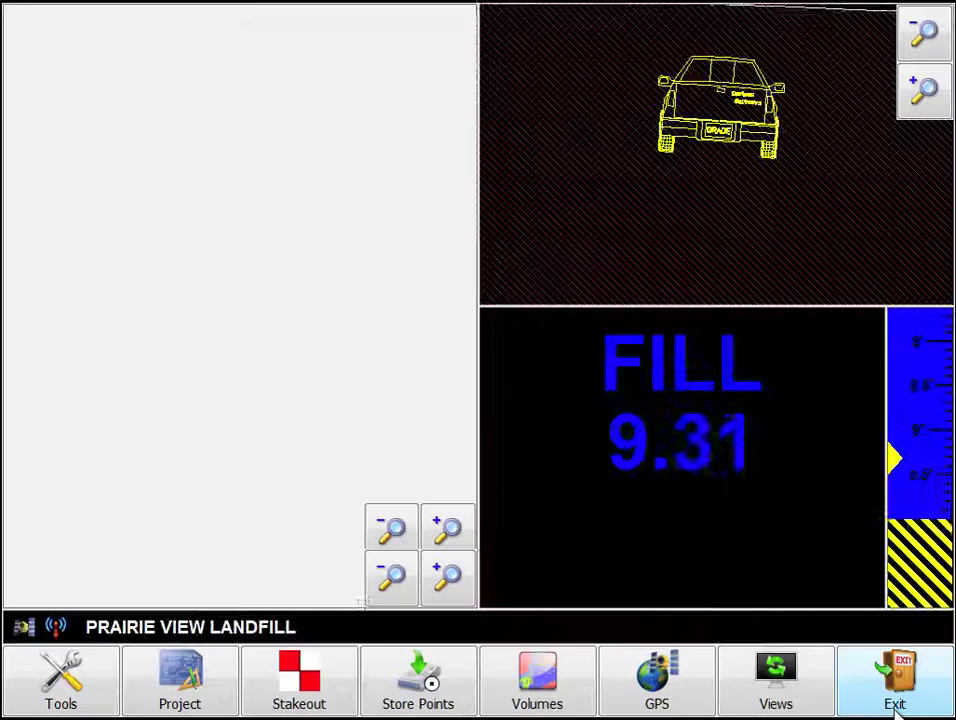
Step: Start a new volume calculation with volumes_starting.grd from the daily folder as the starting surface
{"action": "left_click", "coordinate": [525, 686]}
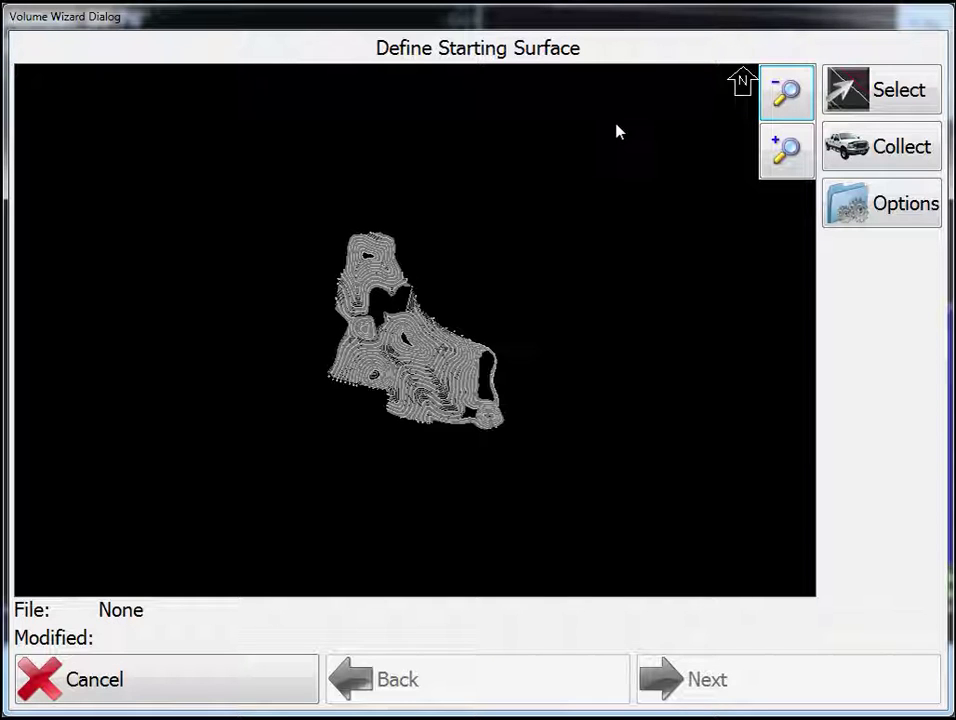
{"action": "left_click", "coordinate": [882, 90]}
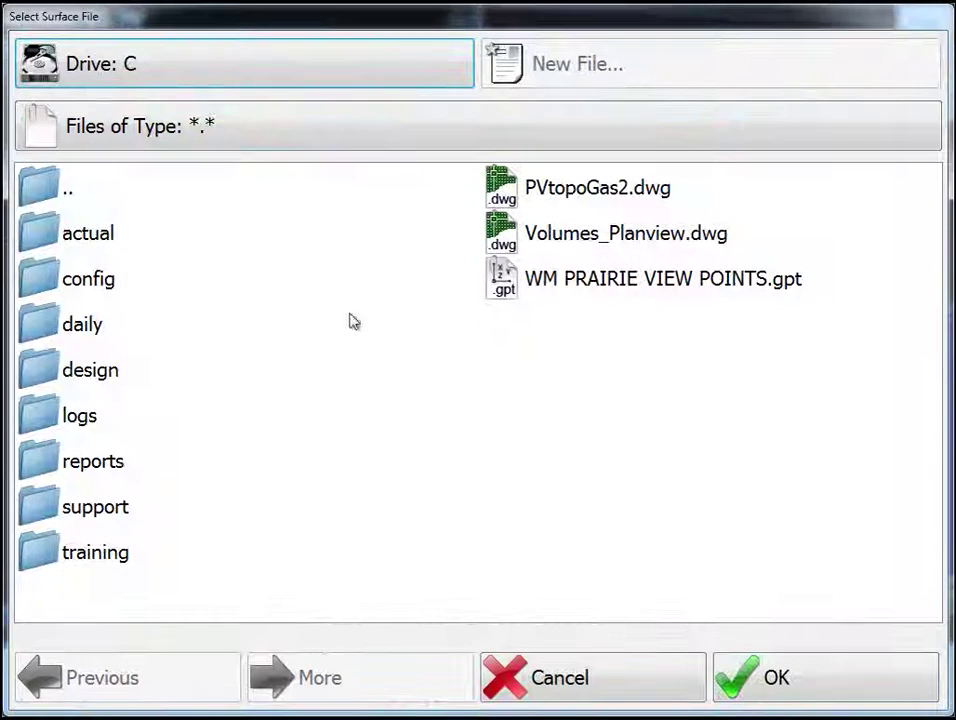
{"action": "double_click", "coordinate": [36, 326]}
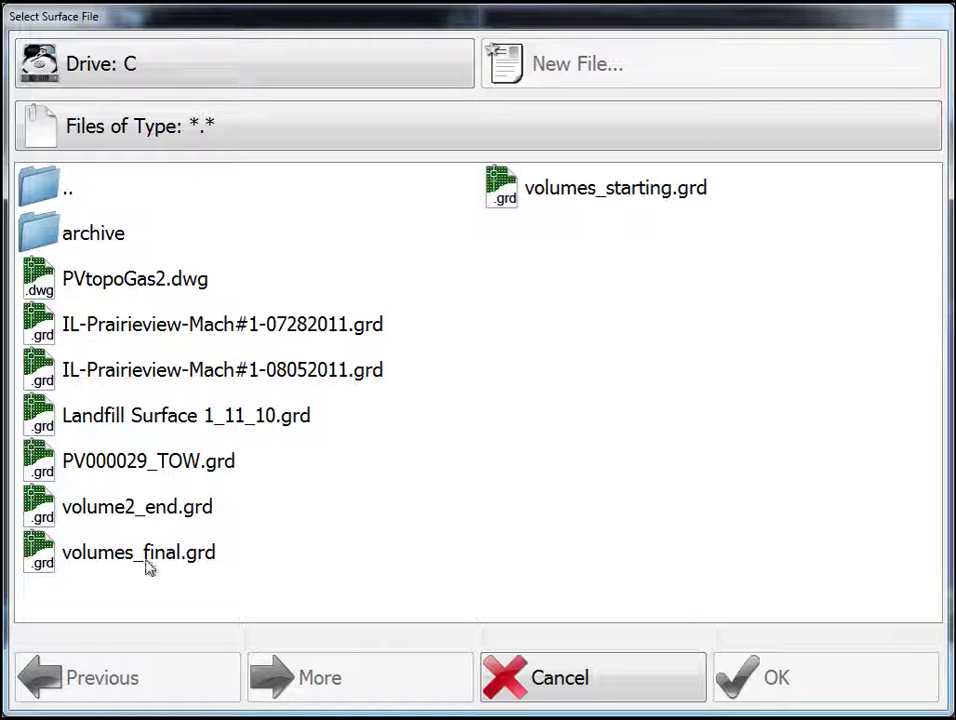
{"action": "double_click", "coordinate": [648, 184]}
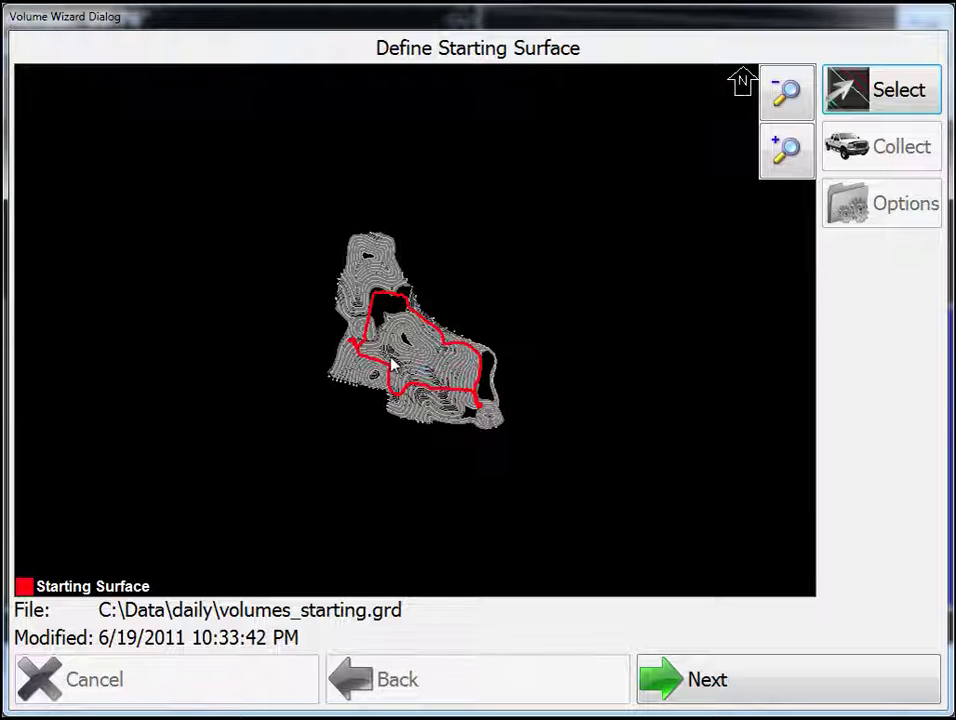
Step: Define volume2_end.grd from the daily folder as the final surface and open the volume options
{"action": "left_click", "coordinate": [736, 681]}
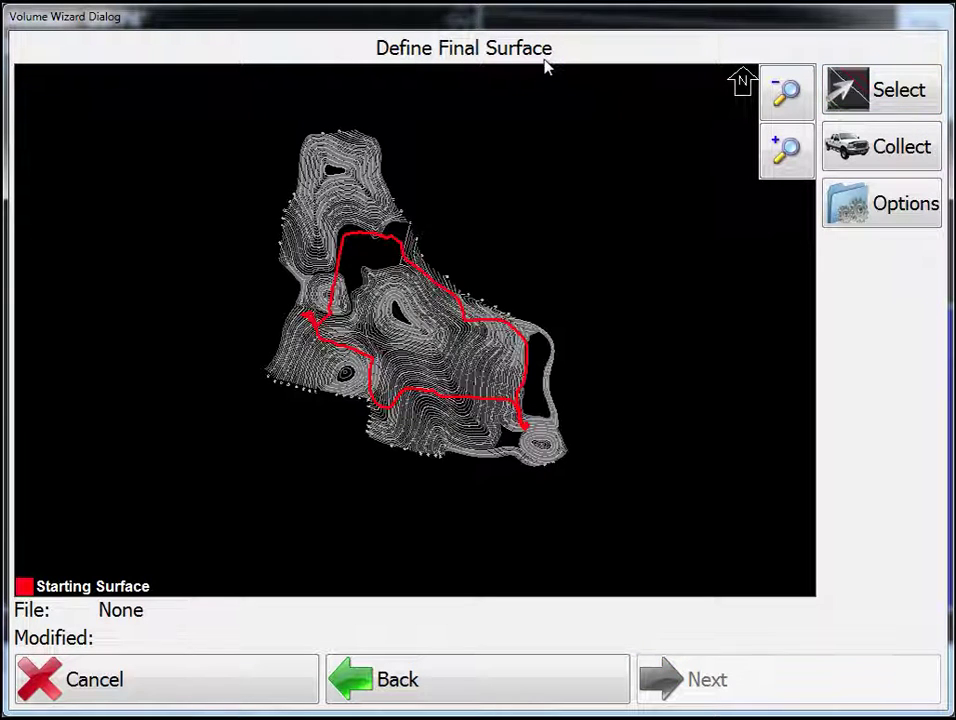
{"action": "left_click", "coordinate": [870, 89]}
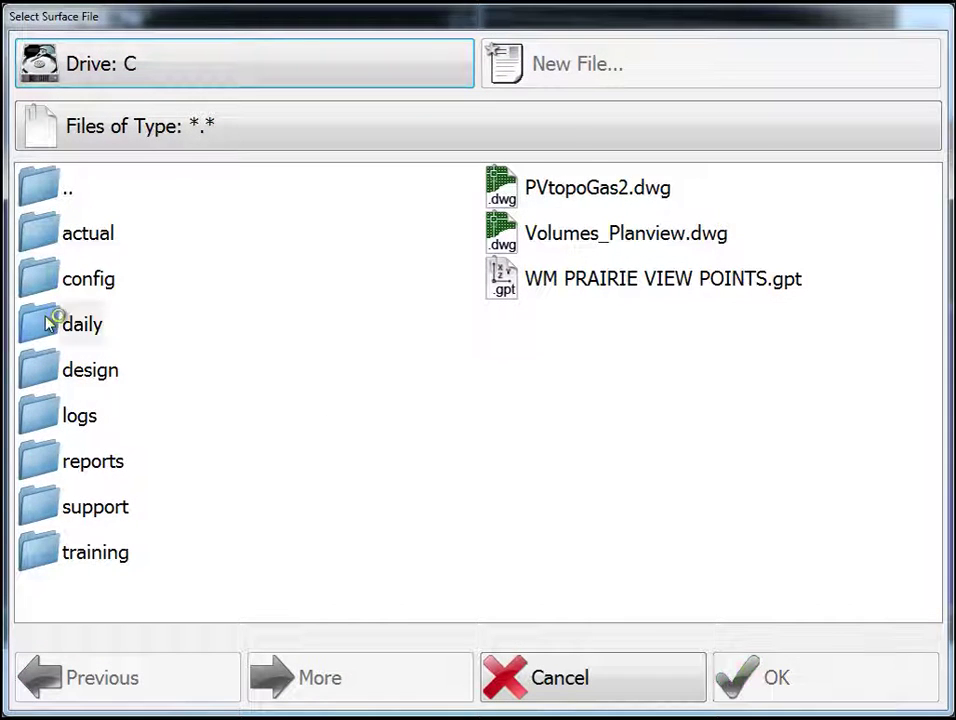
{"action": "left_click", "coordinate": [50, 324]}
{"action": "left_click", "coordinate": [107, 506]}
{"action": "left_click", "coordinate": [107, 506]}
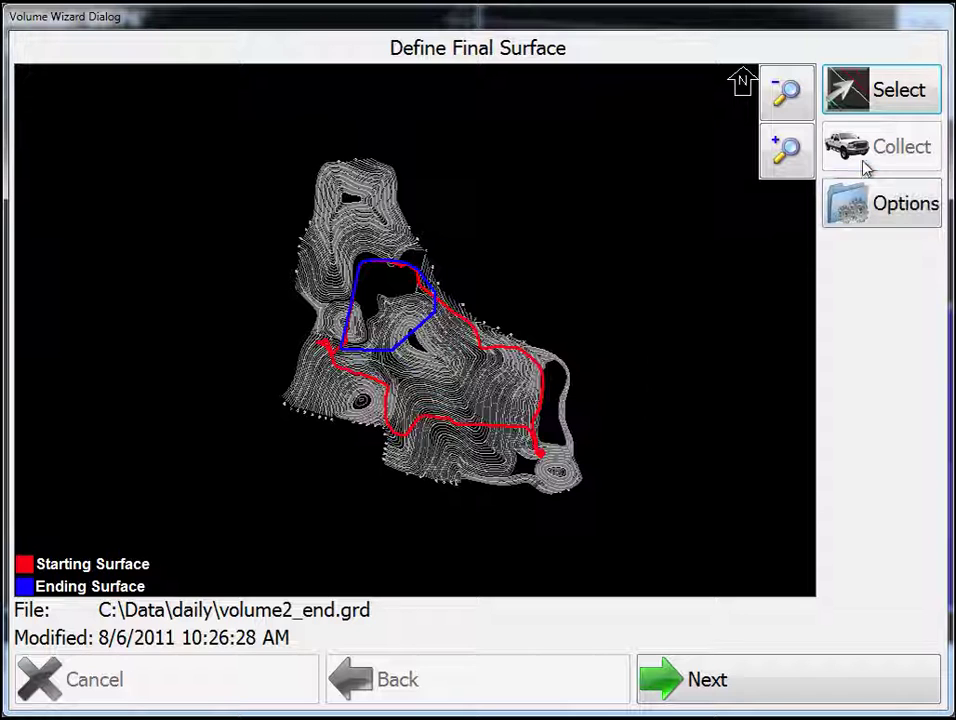
{"action": "left_click", "coordinate": [866, 204]}
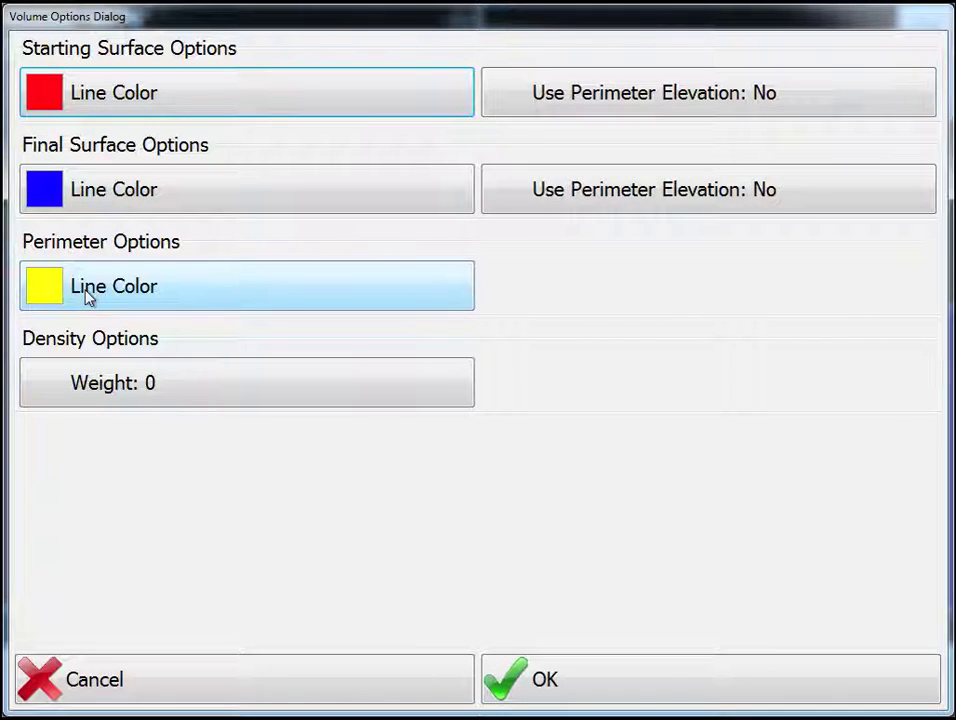
Step: Try switching Use Perimeter Elevation to Yes and back to No for the starting and final surfaces
{"action": "left_click", "coordinate": [610, 93]}
{"action": "left_click", "coordinate": [609, 93]}
{"action": "left_click", "coordinate": [613, 200]}
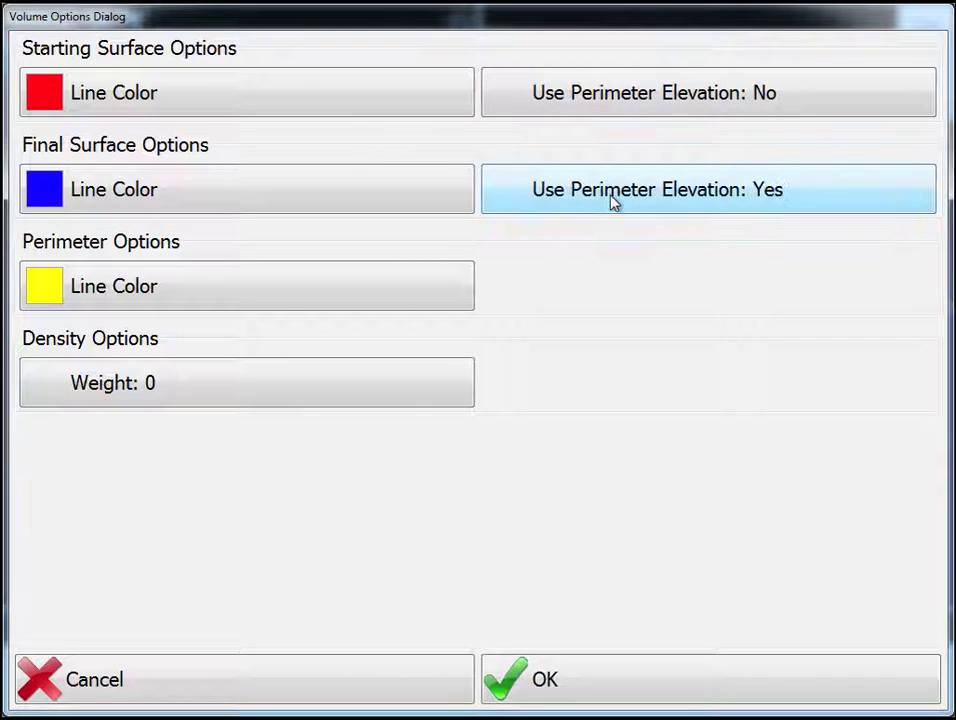
{"action": "left_click", "coordinate": [613, 200]}
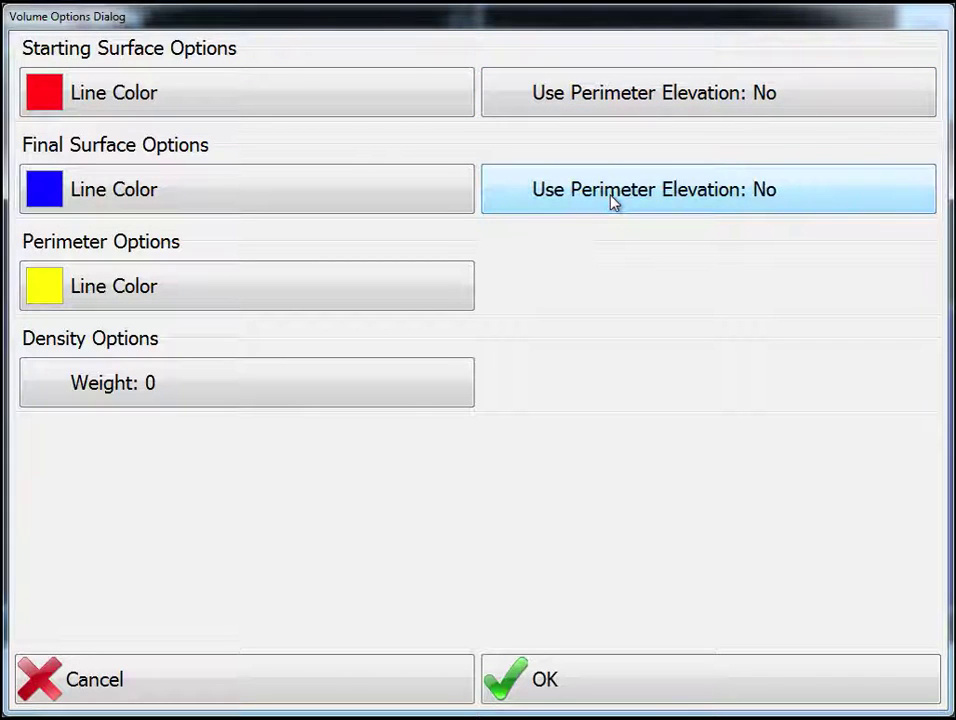
{"action": "left_click", "coordinate": [664, 94]}
{"action": "left_click", "coordinate": [664, 94]}
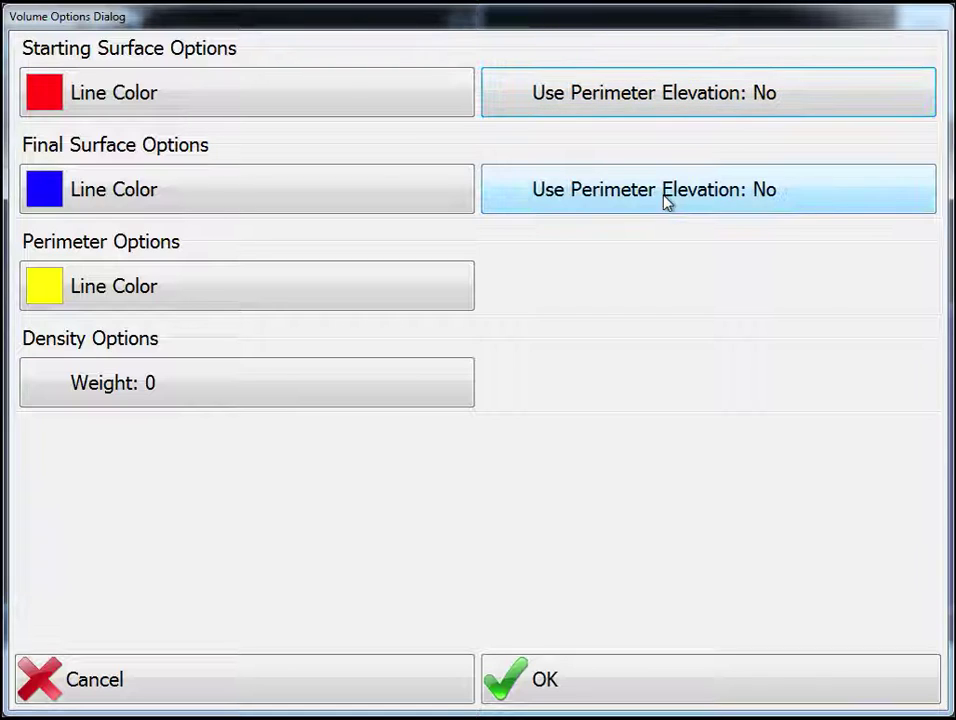
{"action": "left_click", "coordinate": [667, 200]}
{"action": "left_click", "coordinate": [680, 203]}
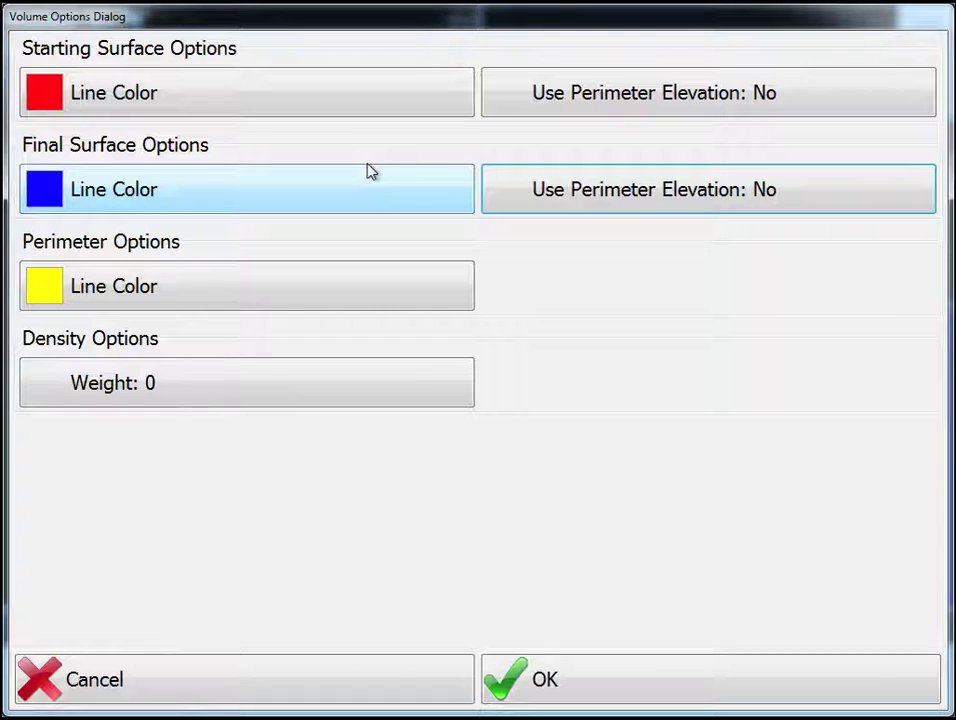
Step: Set the density weight to 12000 tons and accept the volume options
{"action": "left_click", "coordinate": [118, 381]}
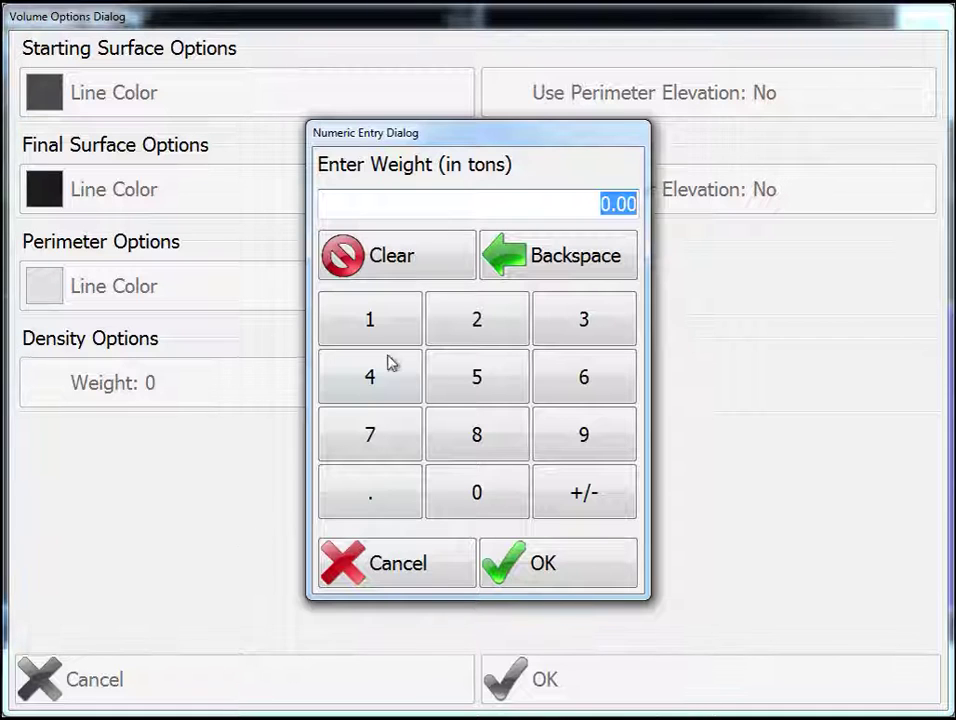
{"action": "left_click", "coordinate": [397, 330]}
{"action": "left_click", "coordinate": [465, 327]}
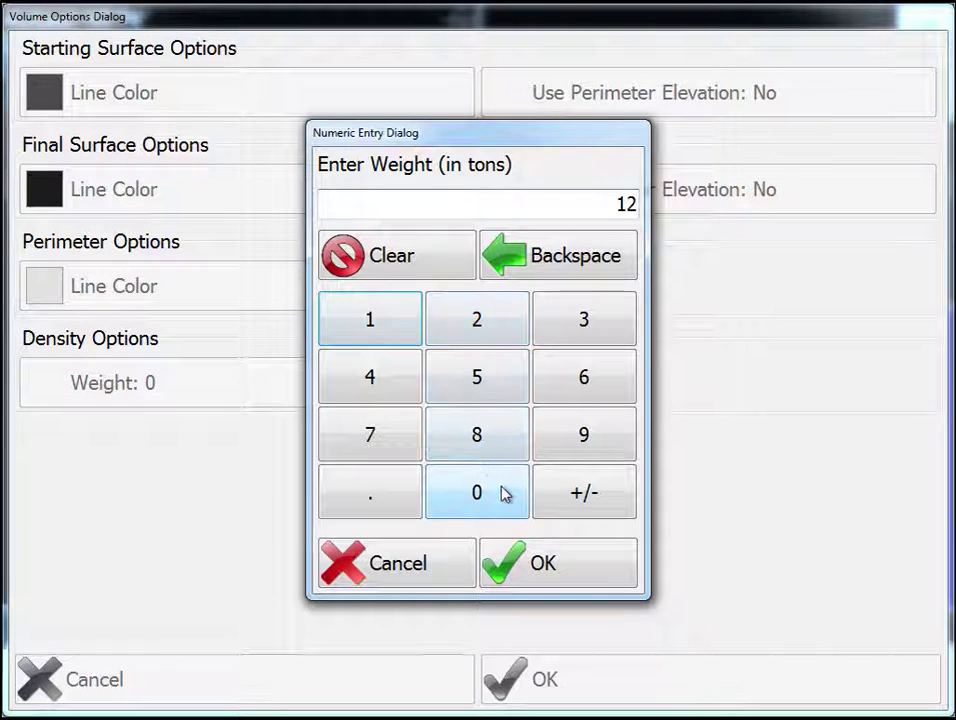
{"action": "left_click", "coordinate": [504, 494]}
{"action": "left_click", "coordinate": [504, 494]}
{"action": "left_click", "coordinate": [504, 494]}
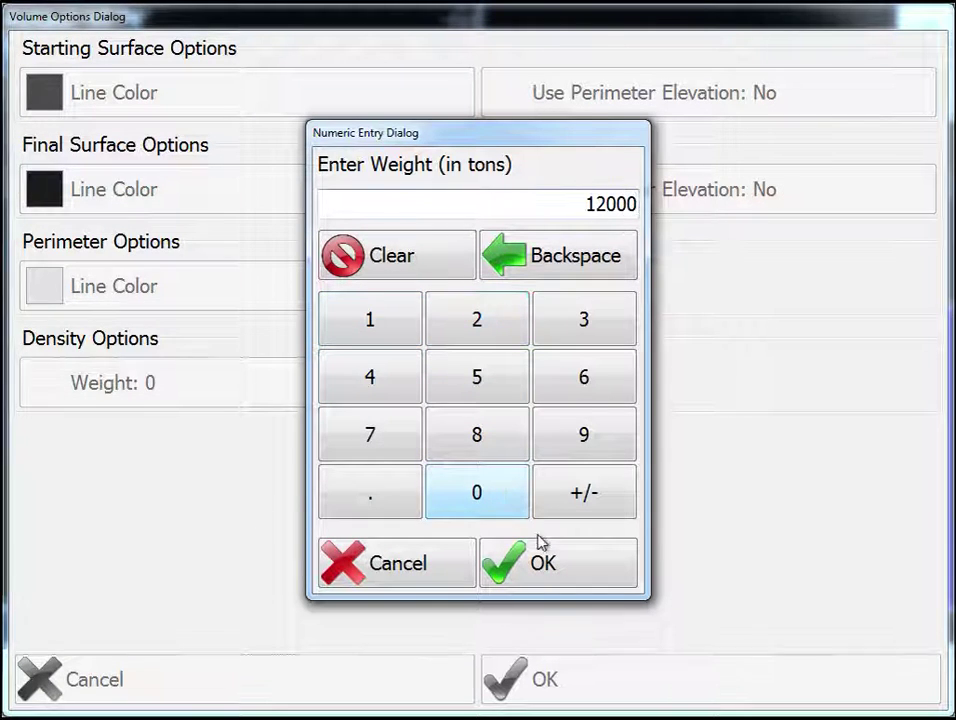
{"action": "left_click", "coordinate": [544, 568]}
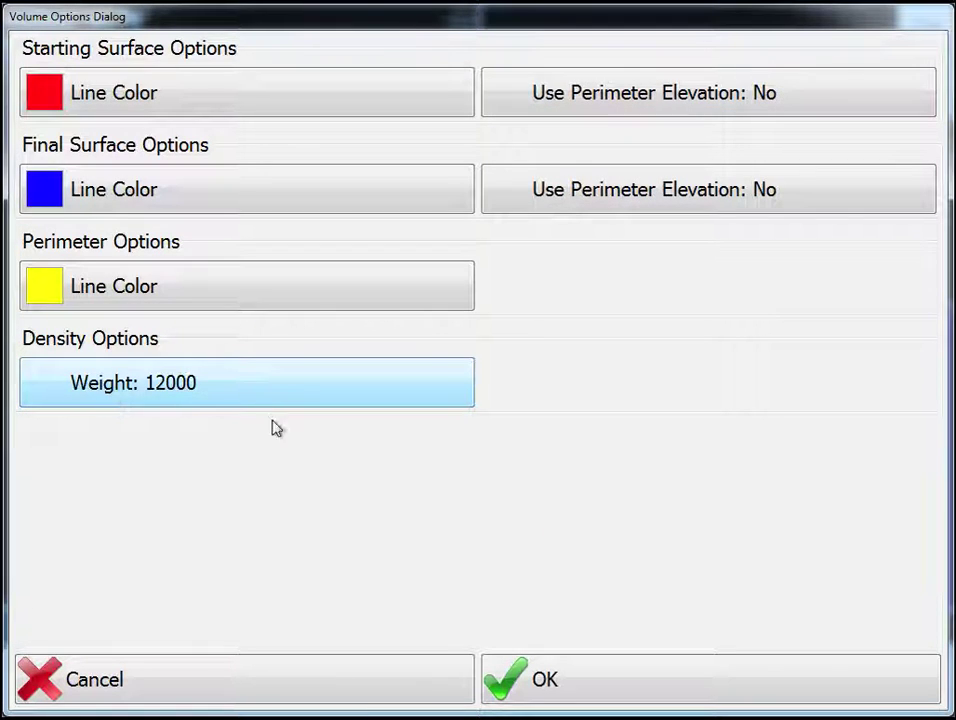
{"action": "left_click", "coordinate": [734, 668]}
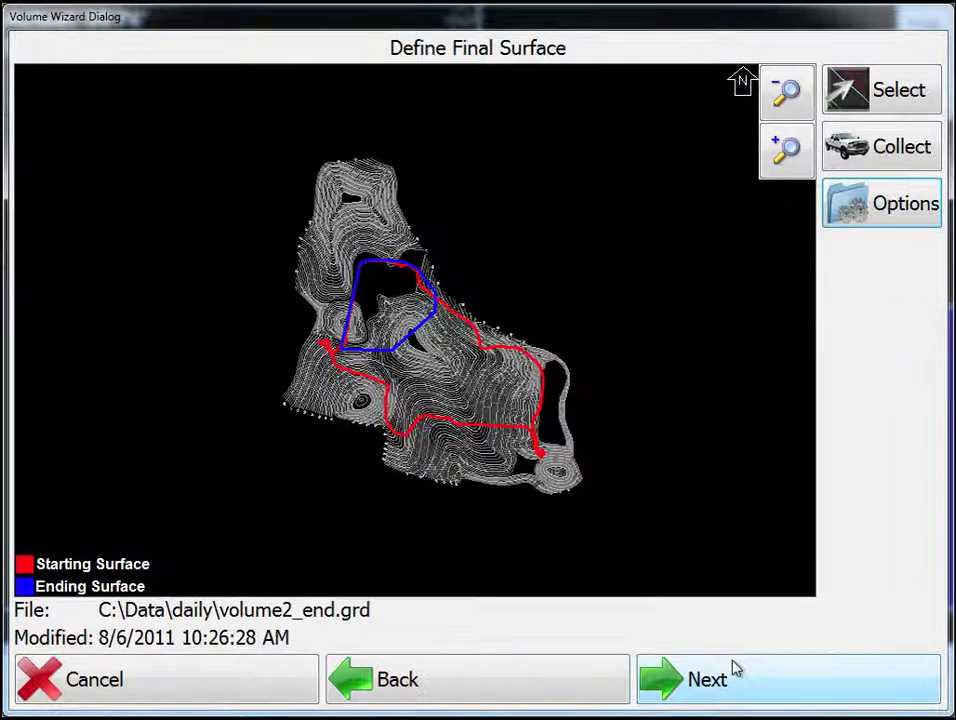
Step: Load the existing perimeter file Vol Test 1.pln as the volume perimeter and calculate the volumes
{"action": "left_click", "coordinate": [737, 678]}
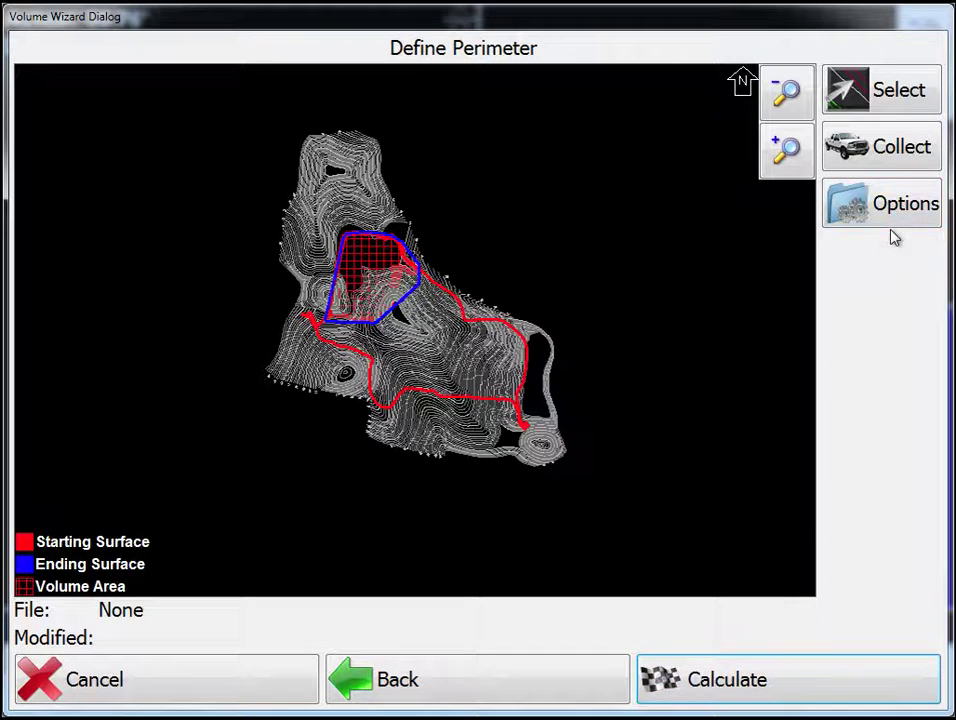
{"action": "left_click", "coordinate": [903, 89]}
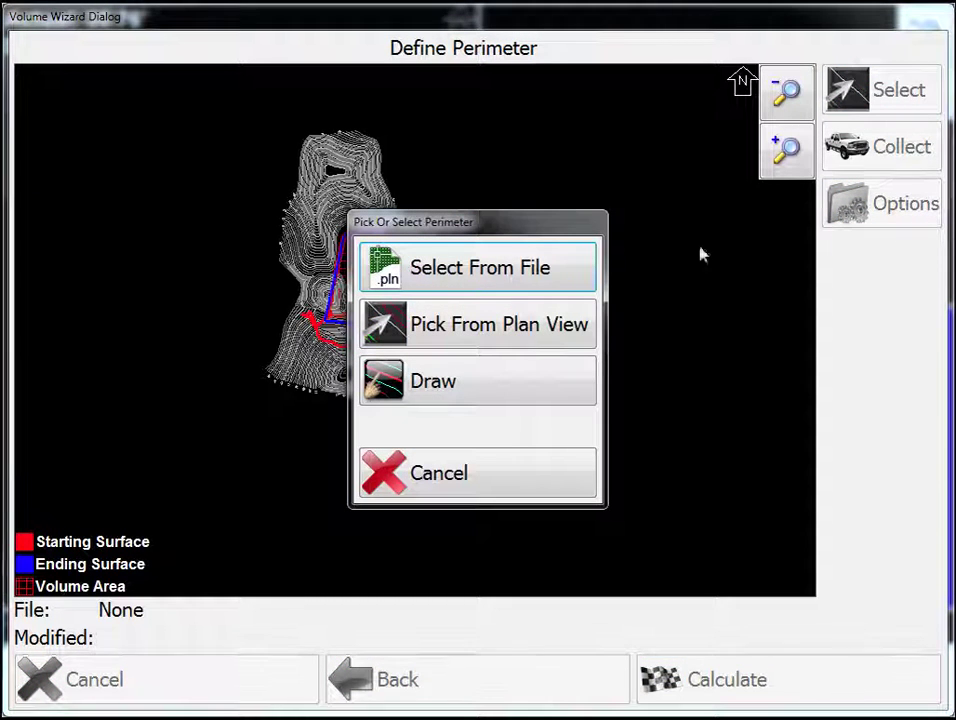
{"action": "left_click", "coordinate": [395, 264]}
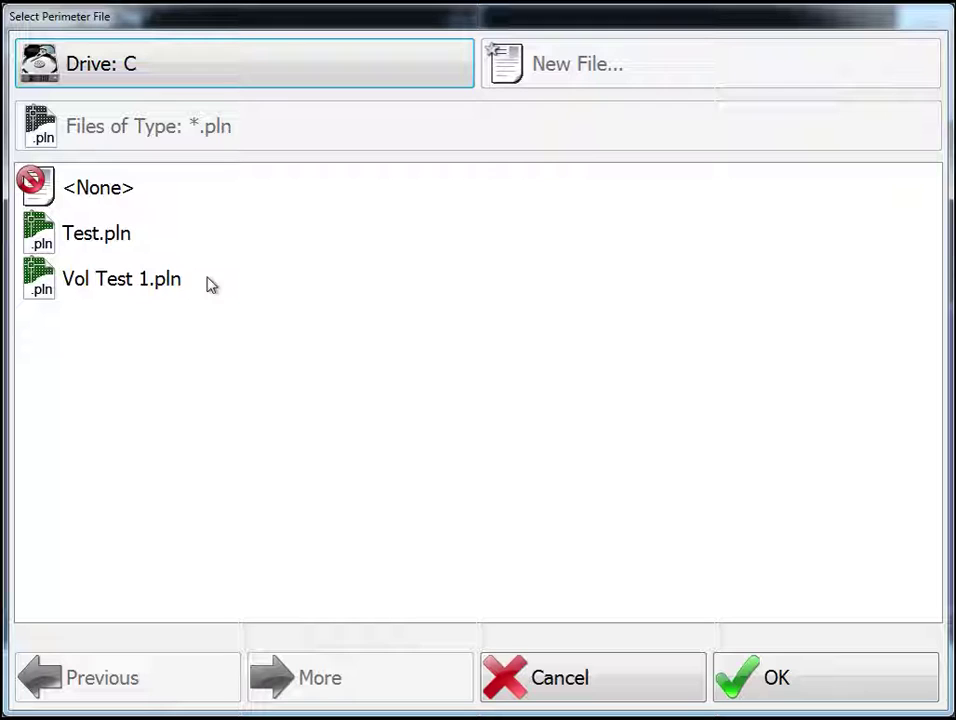
{"action": "left_click", "coordinate": [100, 284]}
{"action": "left_click", "coordinate": [853, 683]}
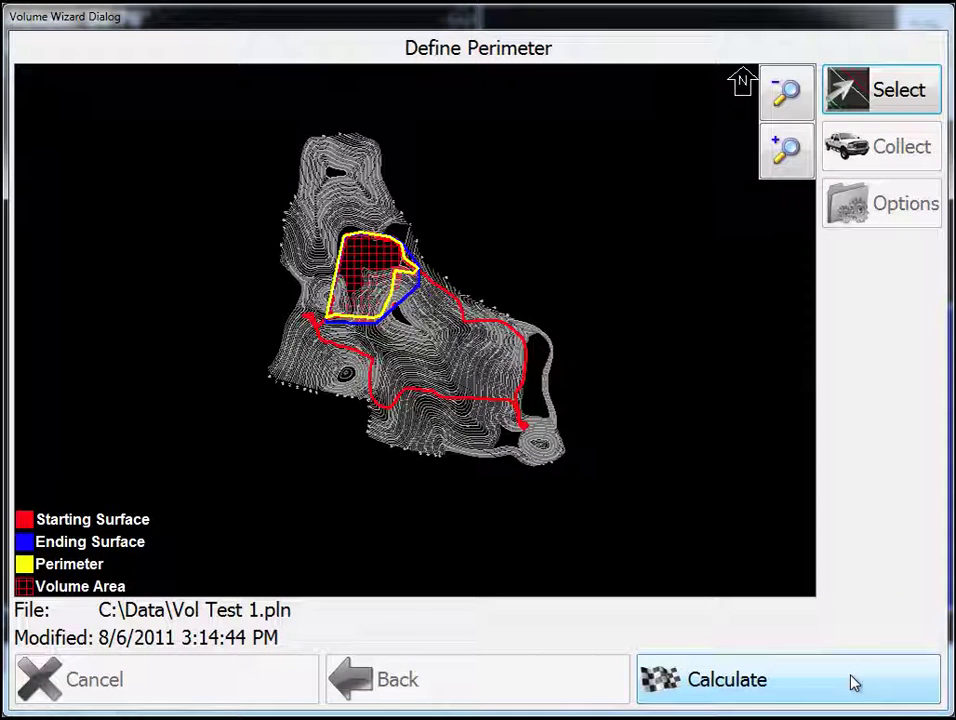
{"action": "left_click", "coordinate": [853, 683]}
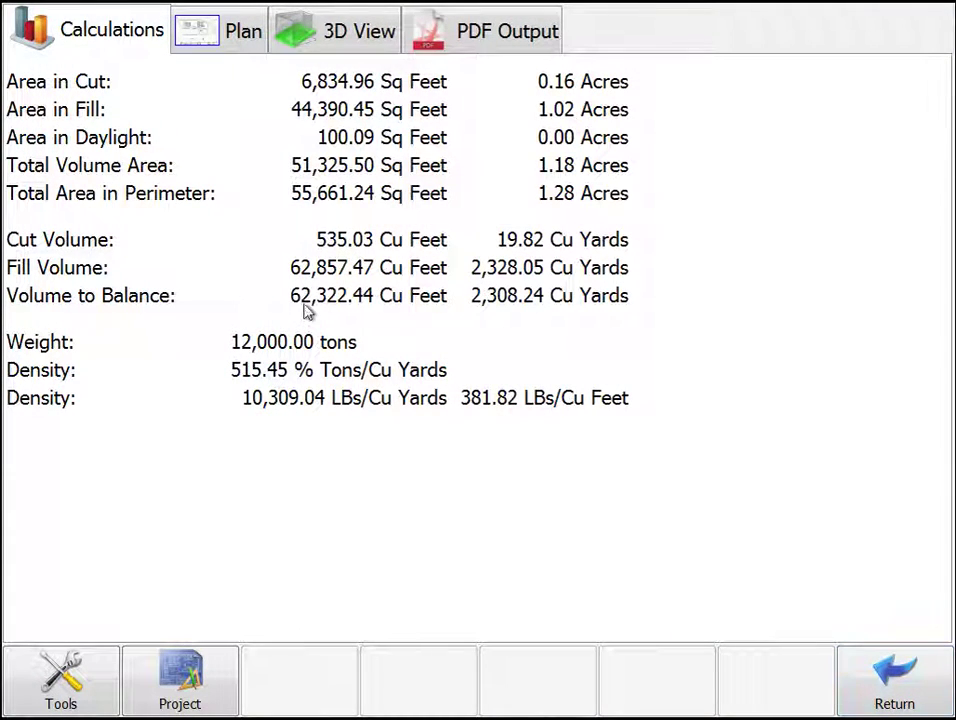
Step: Review the new results in plan, 3D, red/blue colouring and 2D, check the PDF report options, and return to the main work screen
{"action": "left_click", "coordinate": [239, 34]}
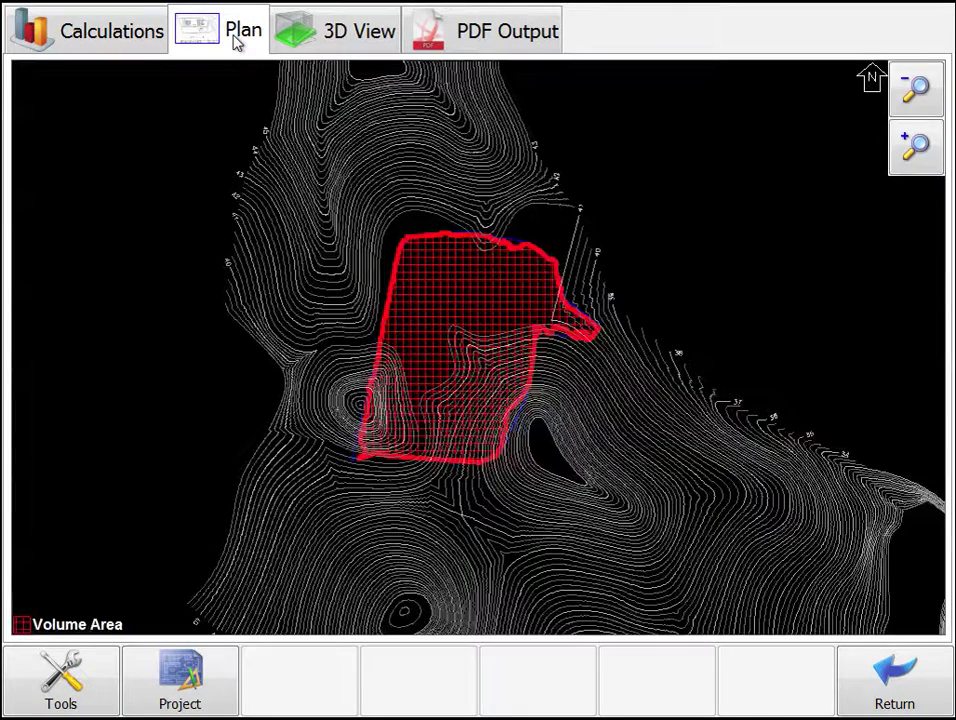
{"action": "left_click", "coordinate": [331, 37]}
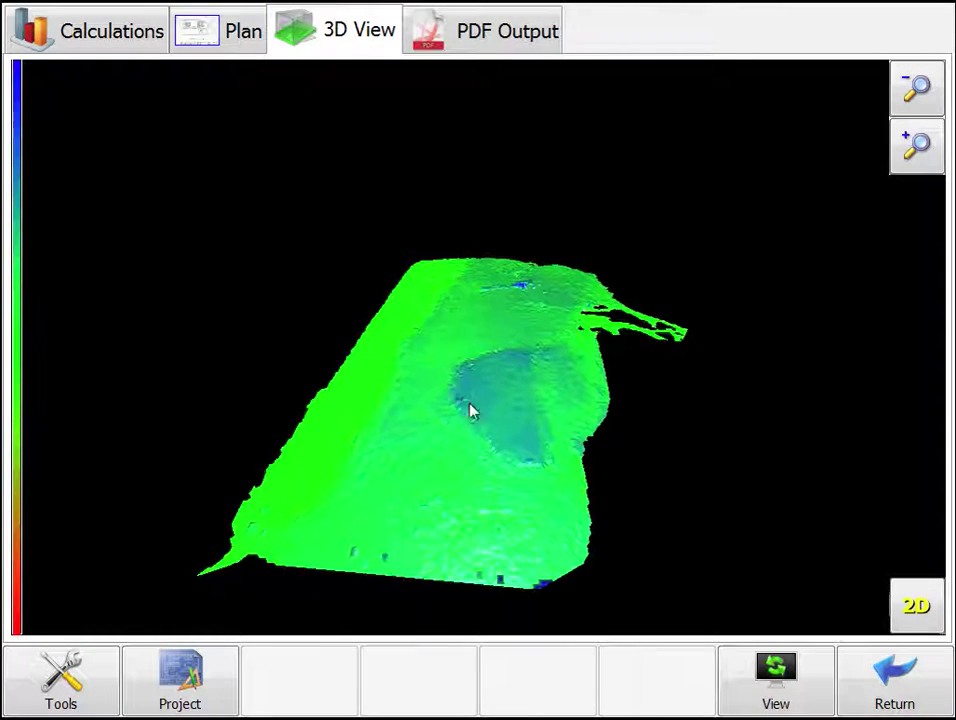
{"action": "left_click_drag", "start_coordinate": [472, 412], "coordinate": [425, 361]}
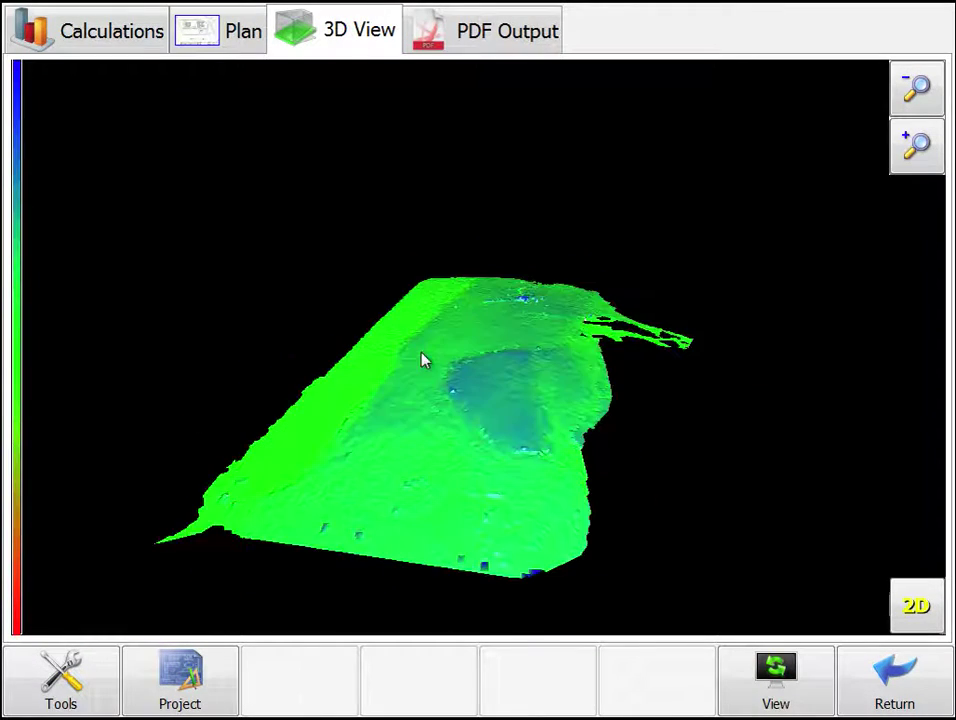
{"action": "left_click", "coordinate": [795, 697]}
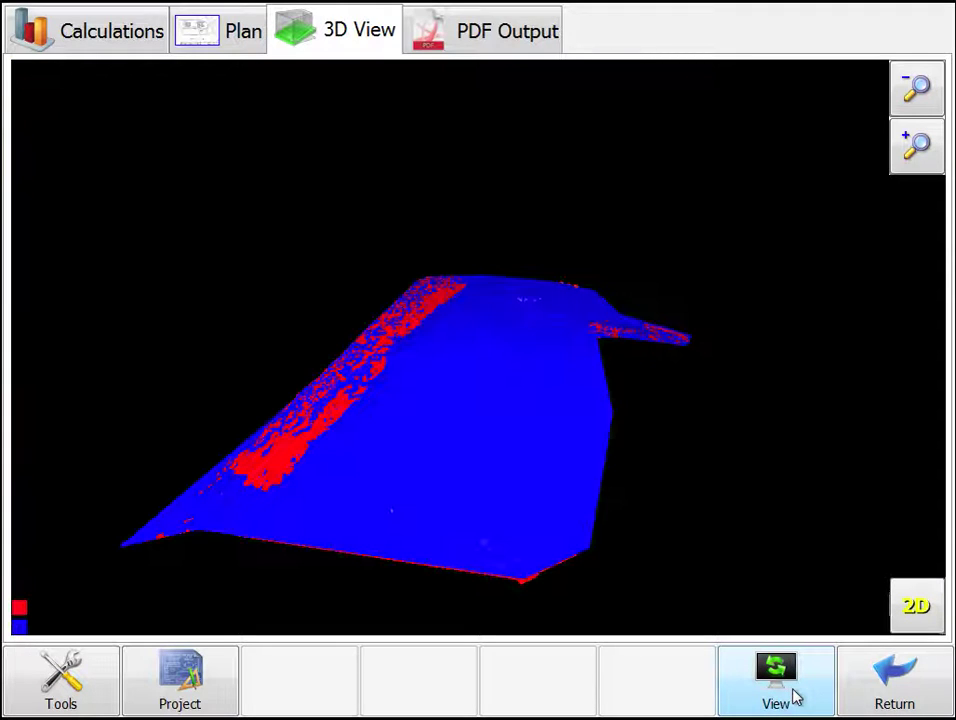
{"action": "left_click", "coordinate": [917, 597]}
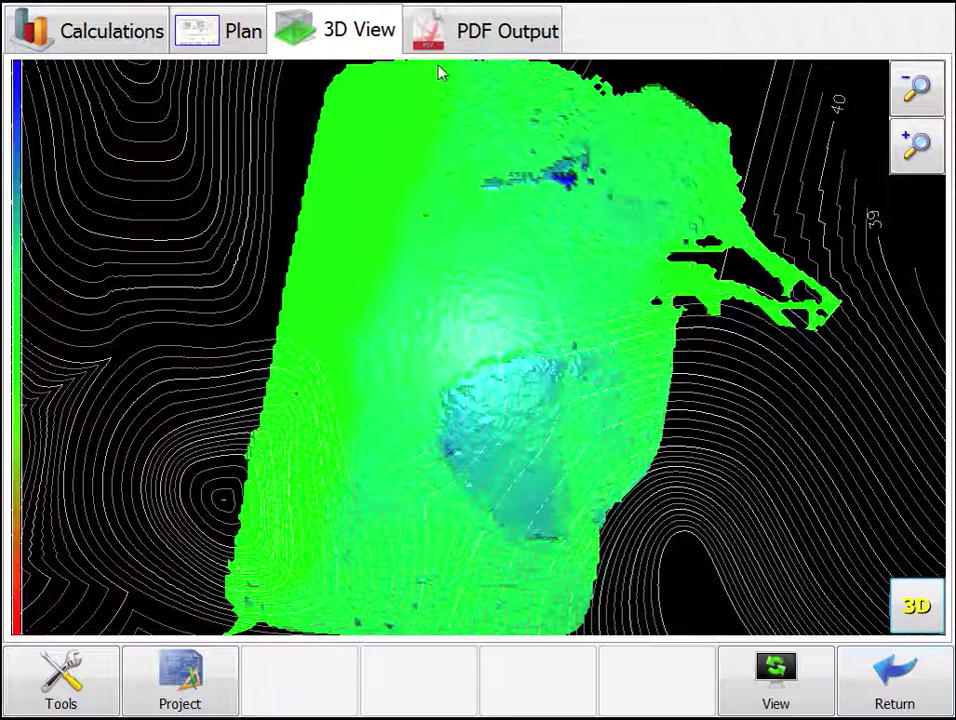
{"action": "left_click", "coordinate": [467, 34]}
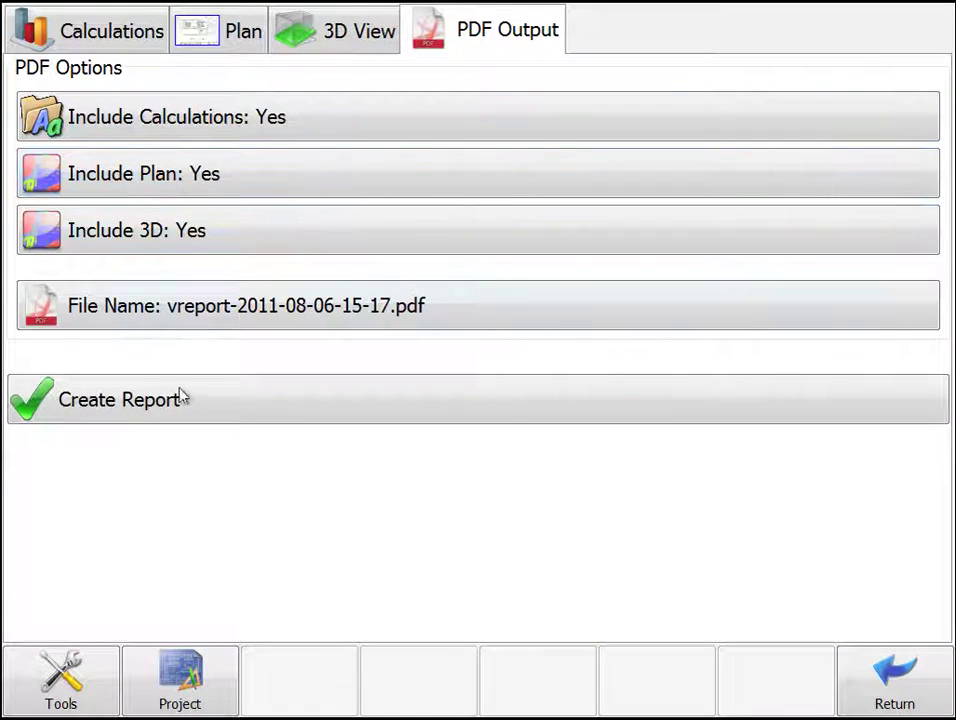
{"action": "left_click", "coordinate": [905, 684]}
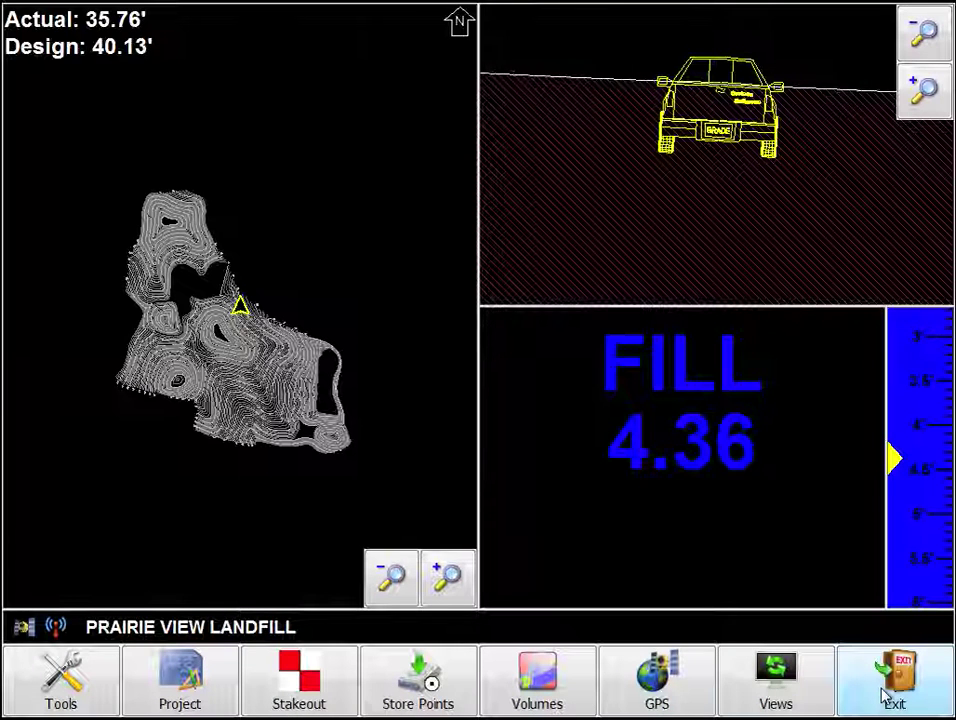